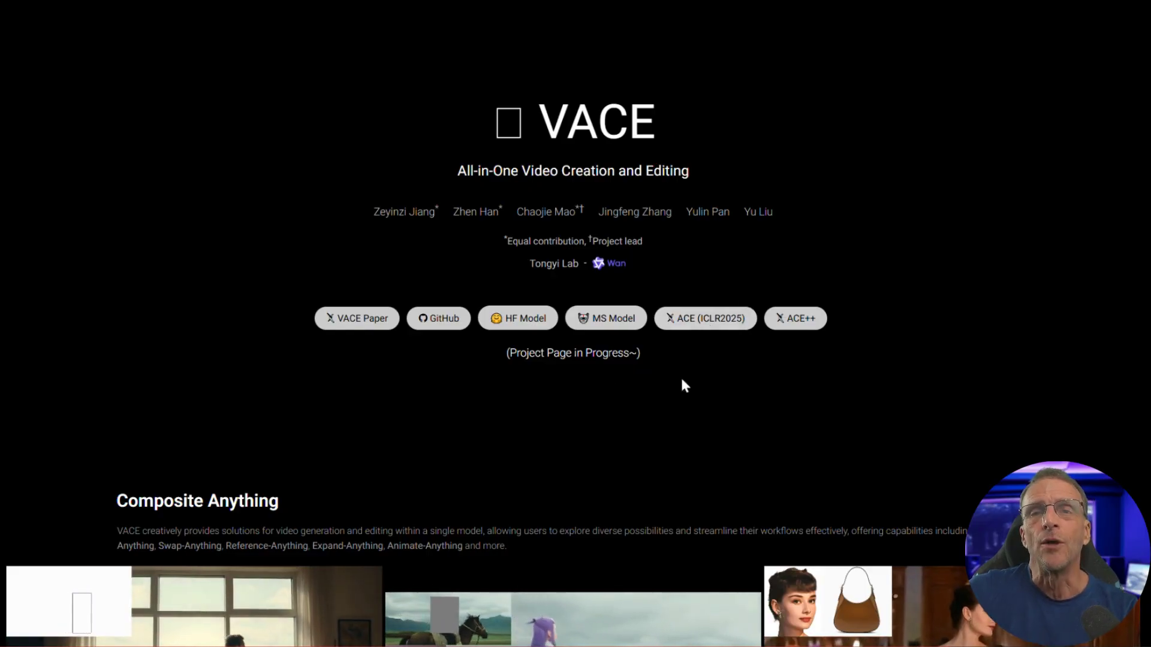
Step: Scroll the VACE project page past the Composite Anything demos to the Video Rerender examples
scroll(669, 405, down, 6)
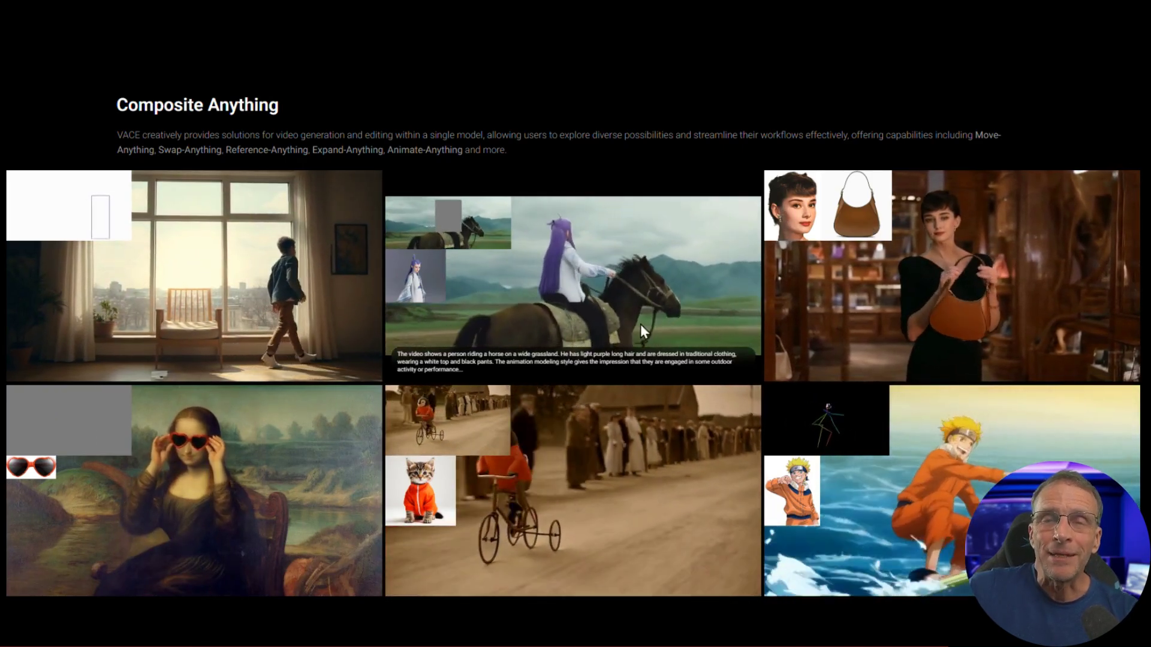
scroll(743, 566, down, 10)
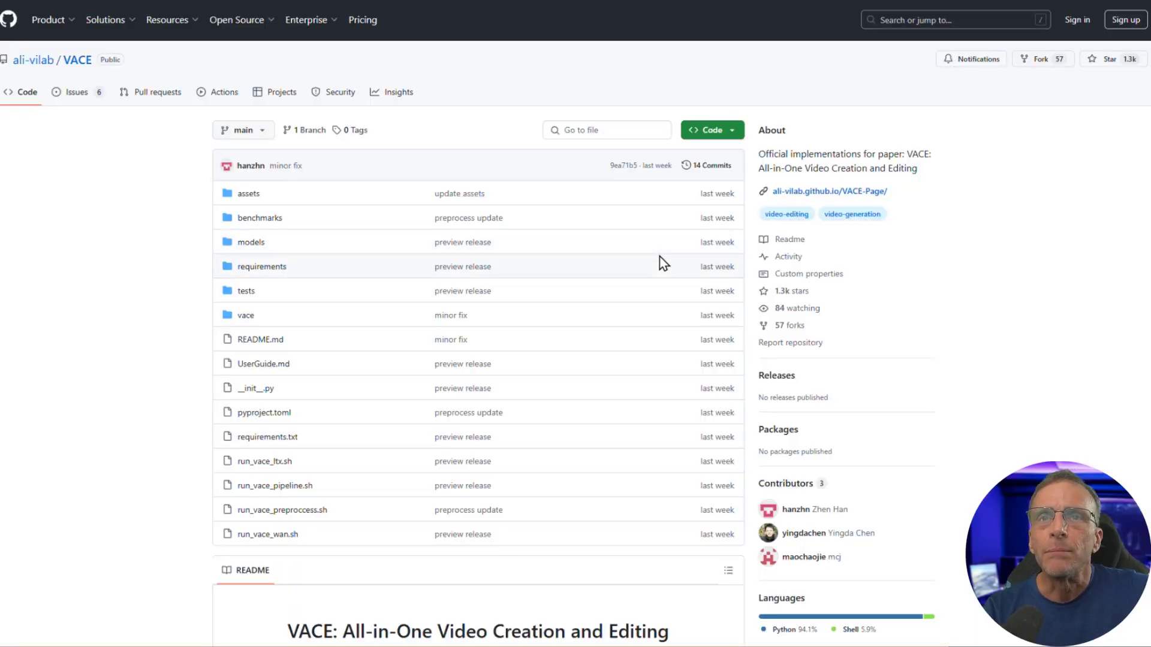
Step: Scroll the ali-vilab/VACE README down to BibTeX, then back up to Installation
scroll(662, 276, down, 10)
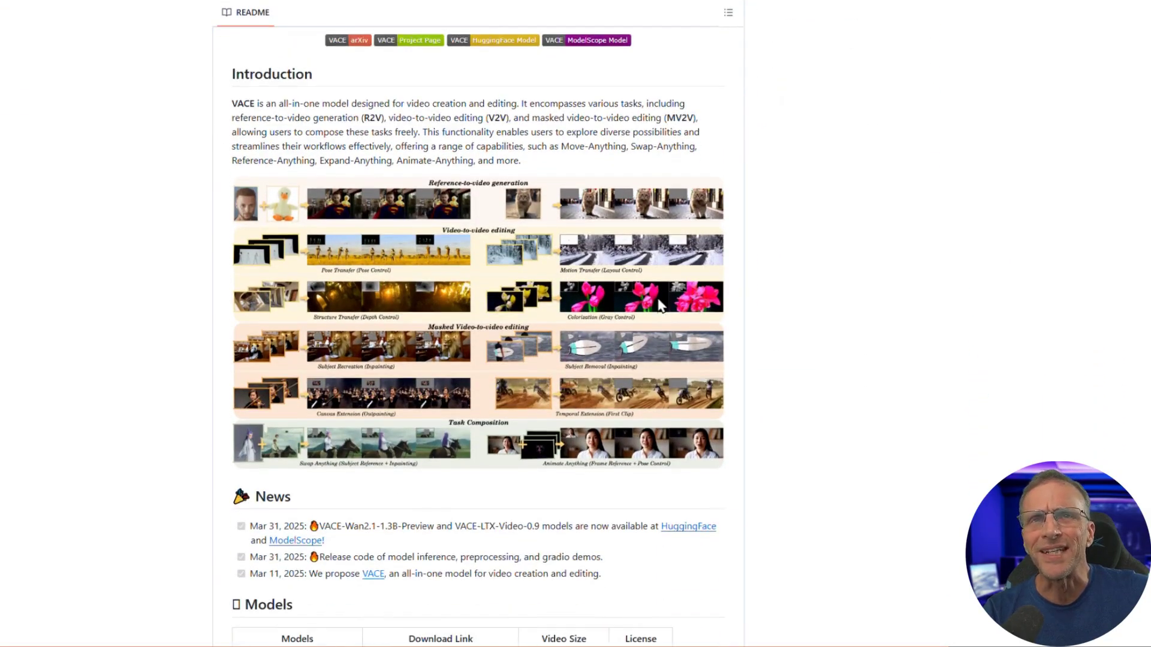
scroll(660, 306, down, 7)
scroll(847, 301, up, 2)
scroll(600, 266, down, 2)
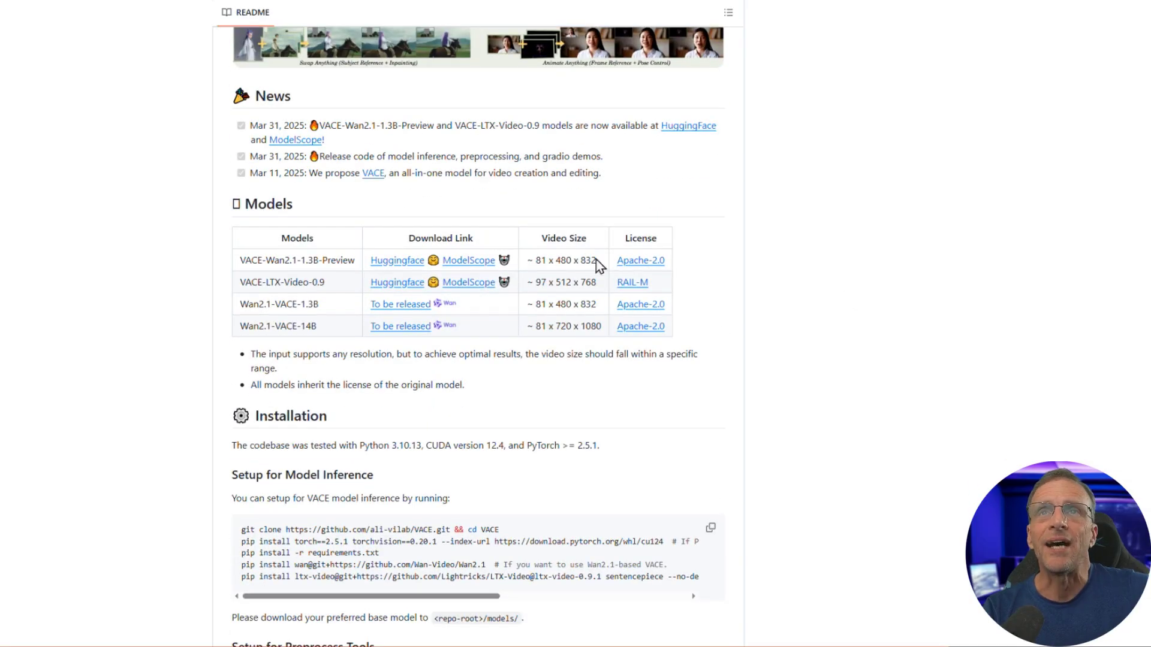
scroll(509, 324, down, 5)
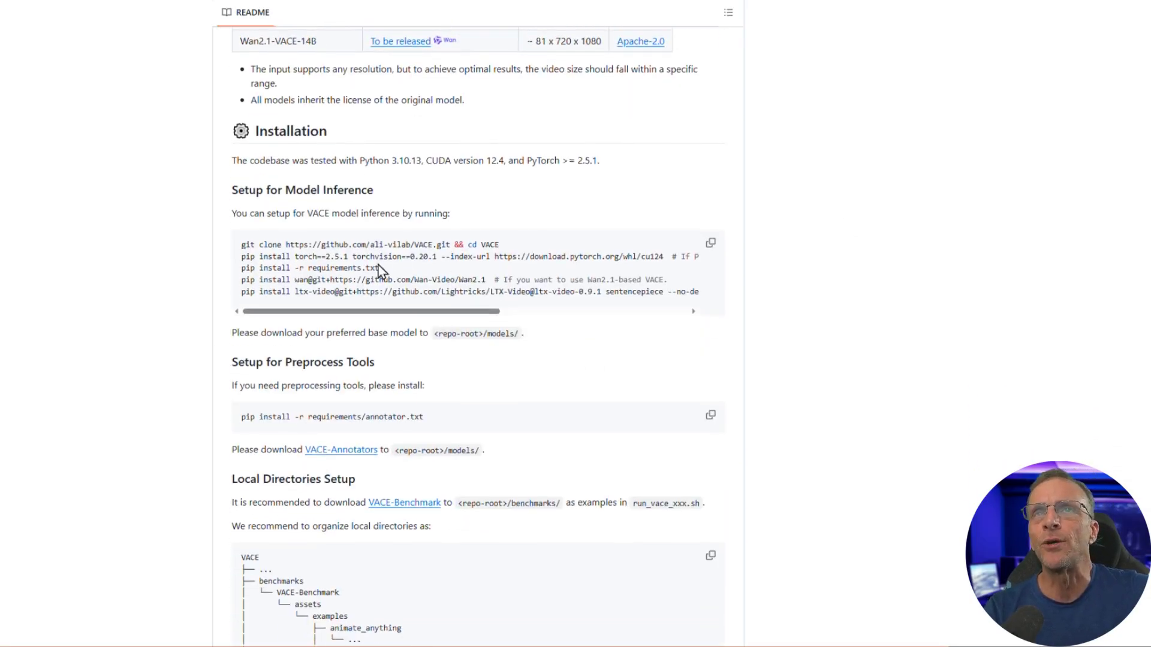
scroll(379, 271, down, 15)
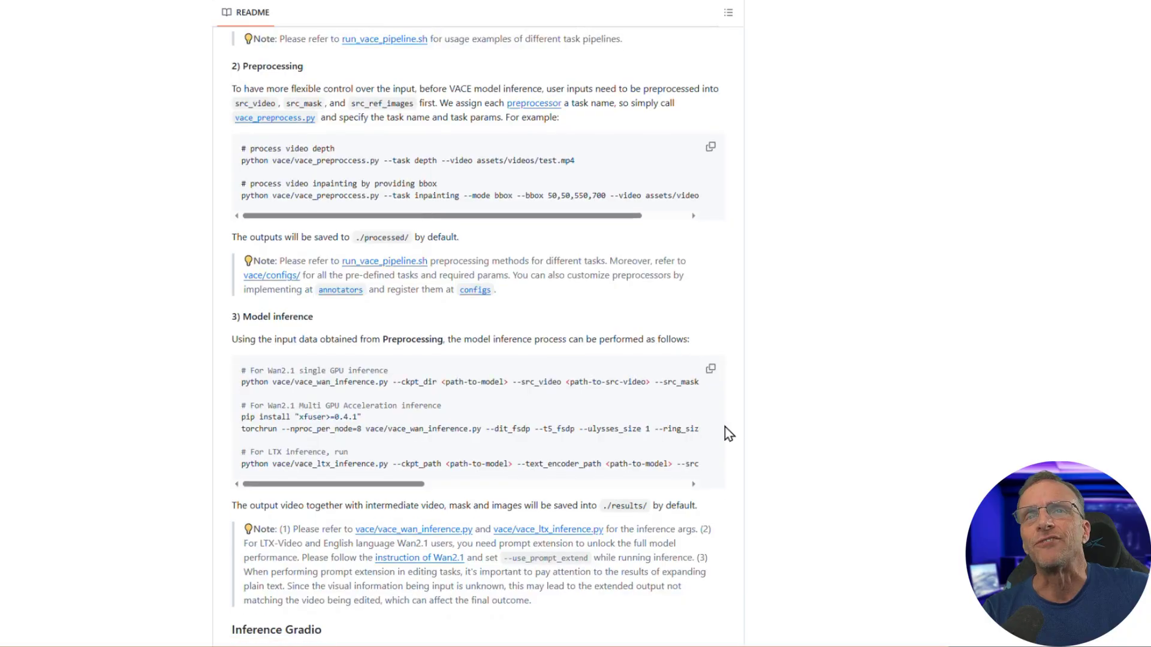
scroll(728, 433, down, 8)
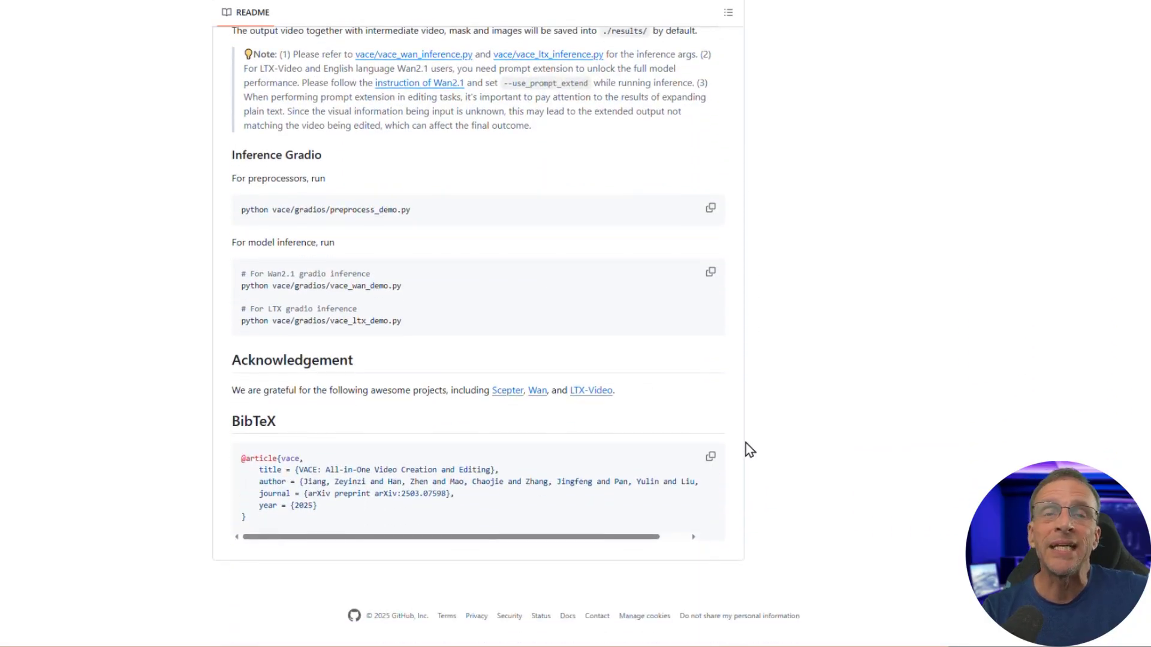
scroll(750, 444, up, 20)
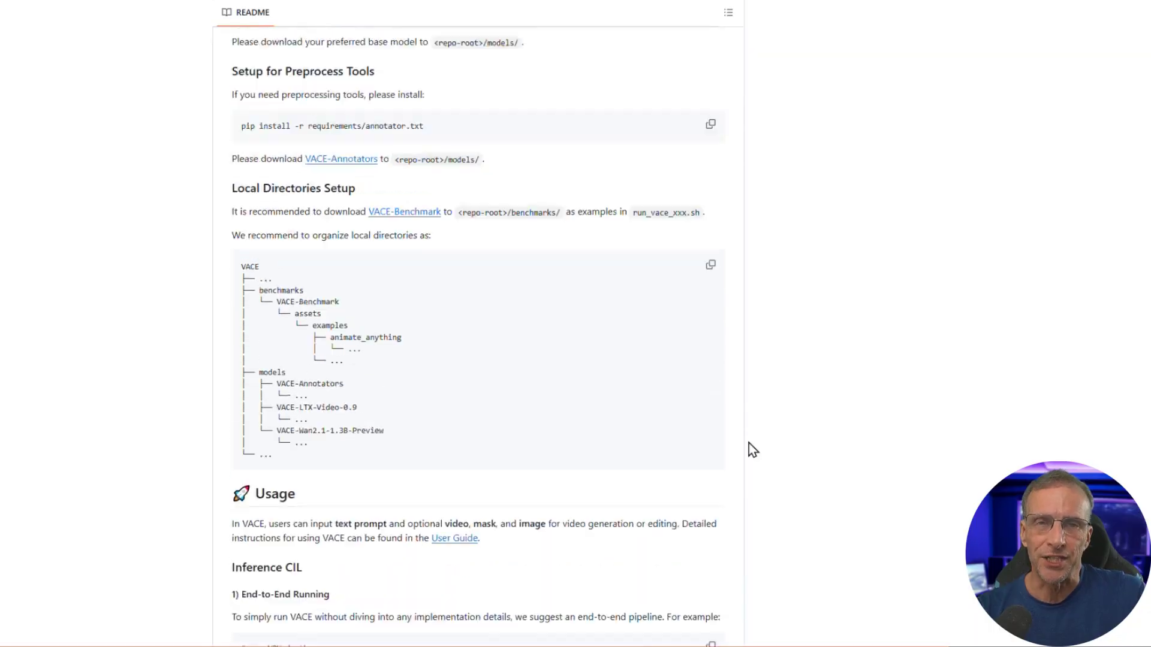
scroll(749, 443, up, 3)
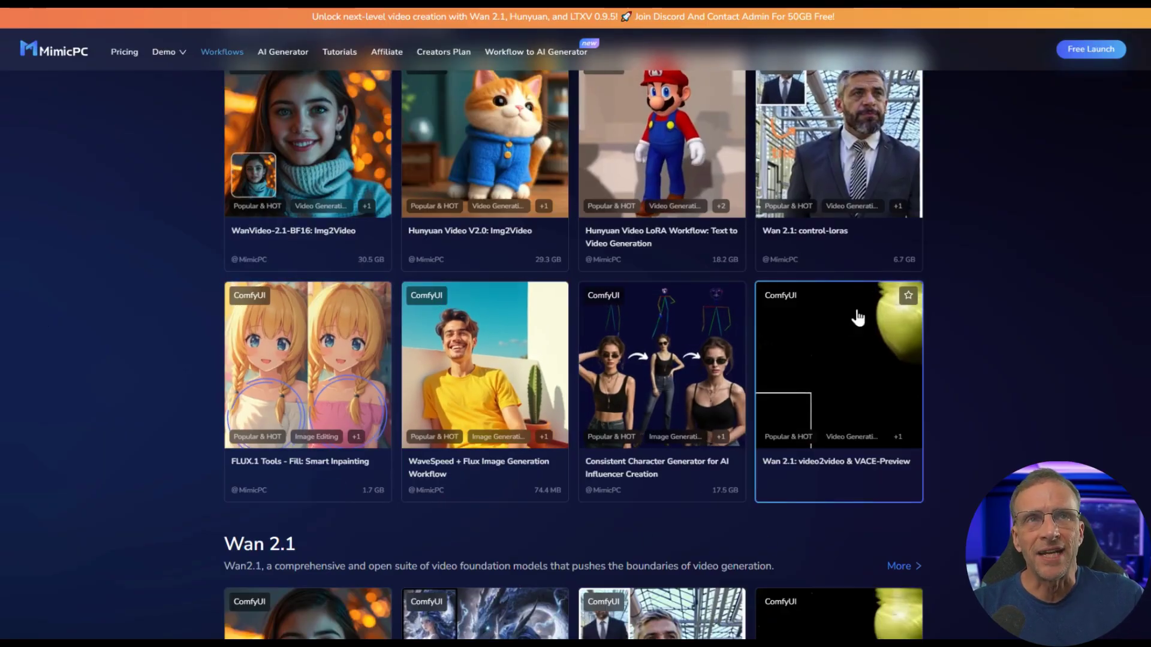
Step: Open the 'Wan 2.1: video2video & VACE-Preview' card in MimicPC Workflows
click(855, 402)
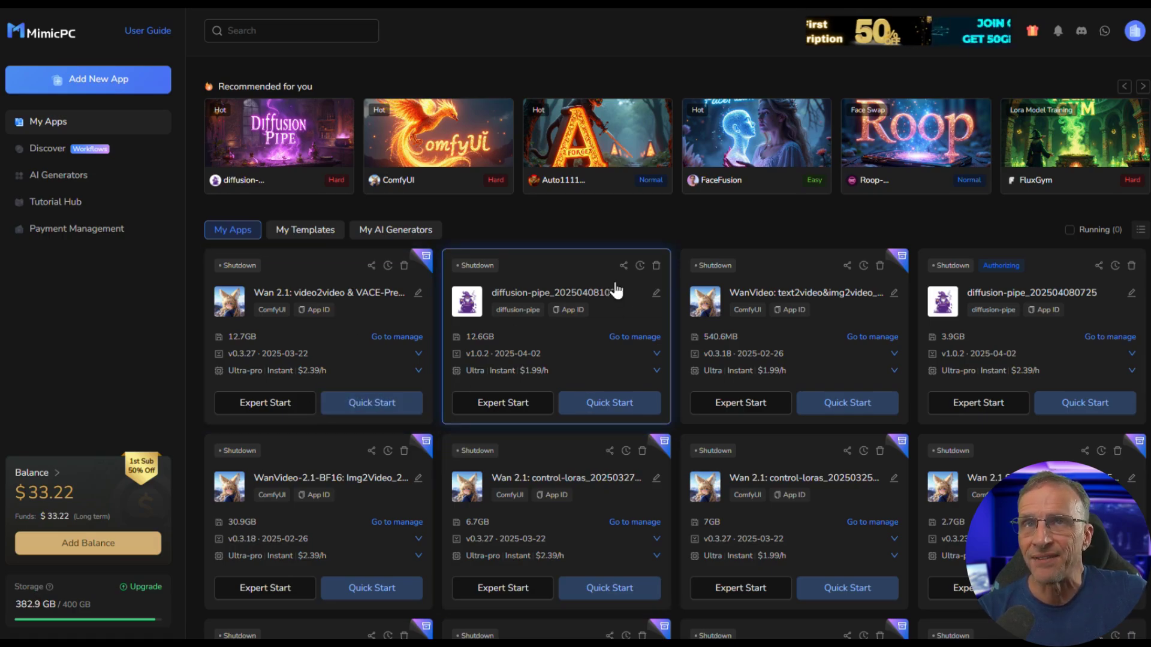
Step: Quick Start the 'Wan 2.1: video2video & VACE-Preview' app from My Apps
click(376, 405)
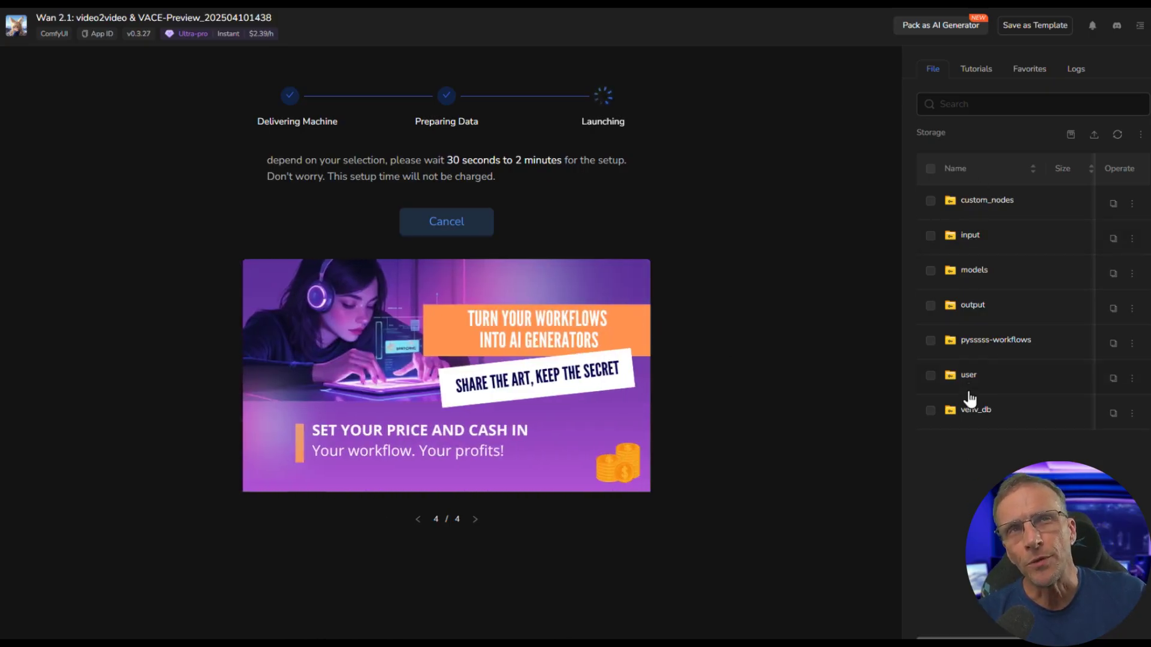
Step: Browse the files in the storage output folder, then close the file panel
click(979, 306)
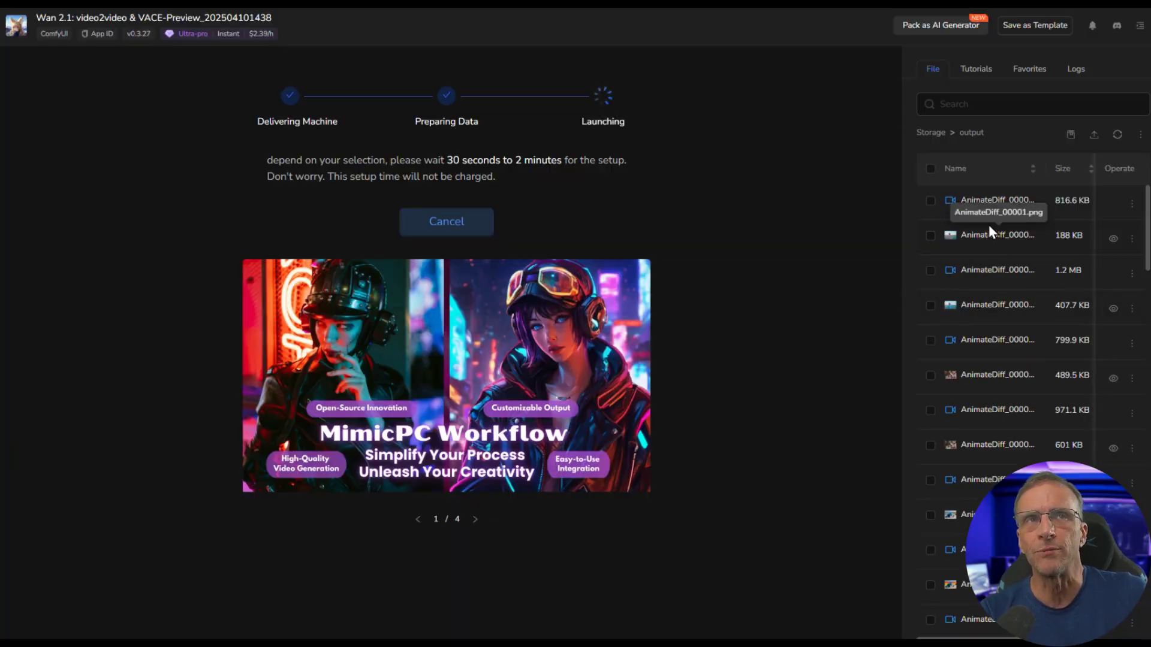
scroll(995, 269, down, 4)
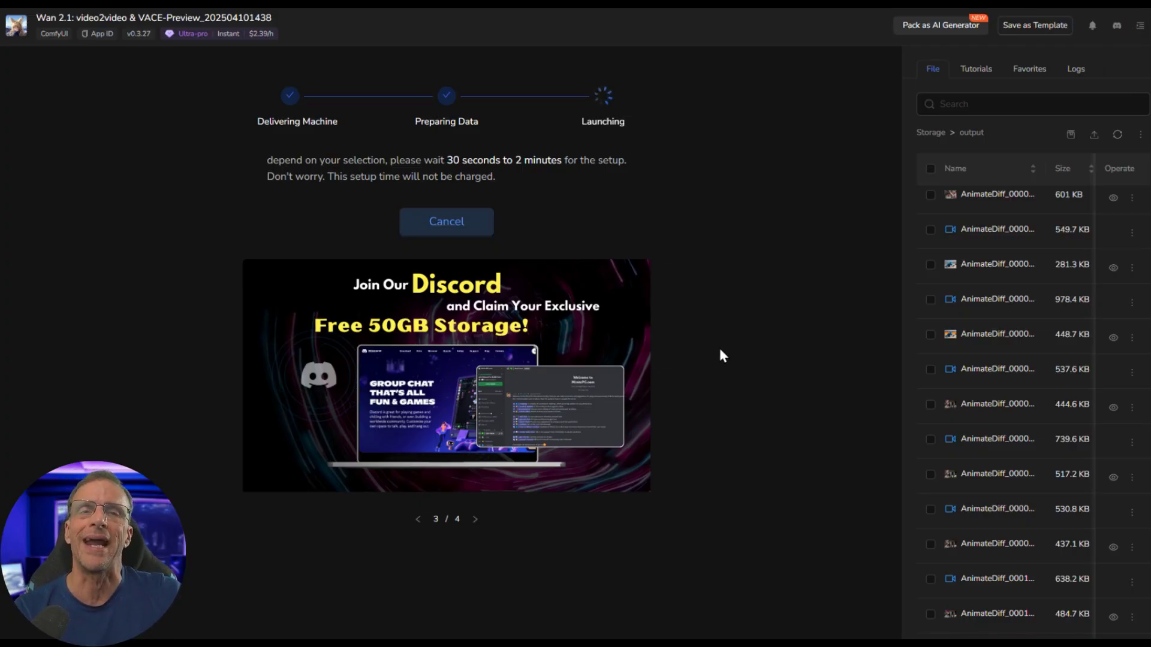
click(1139, 26)
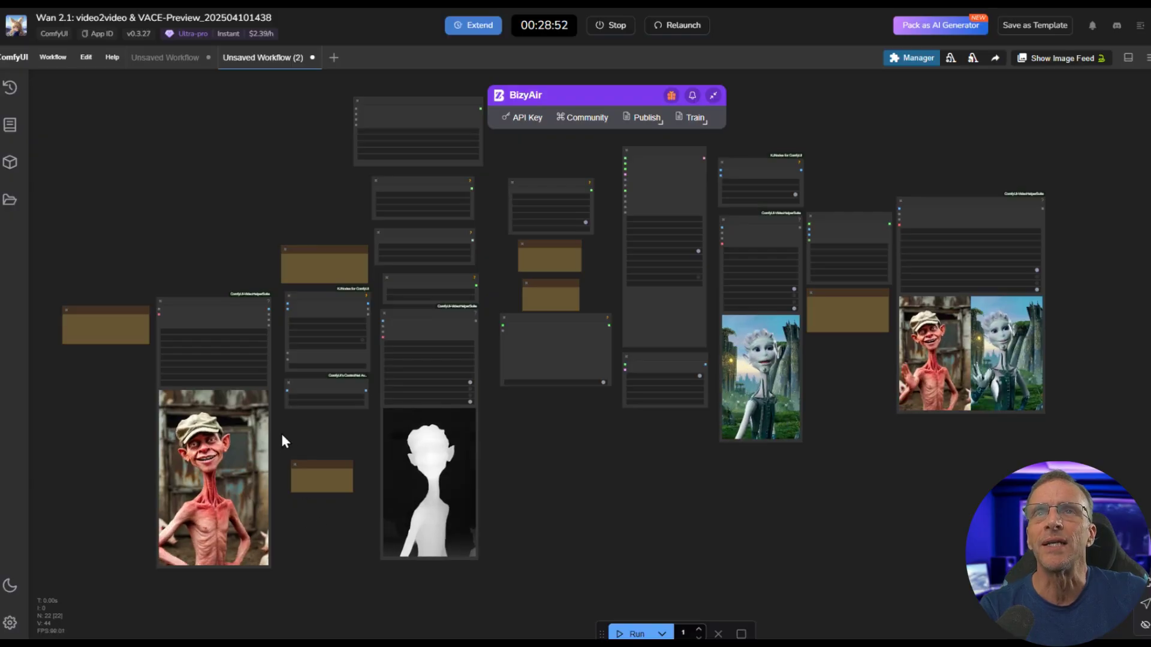
scroll(322, 552, up, 1)
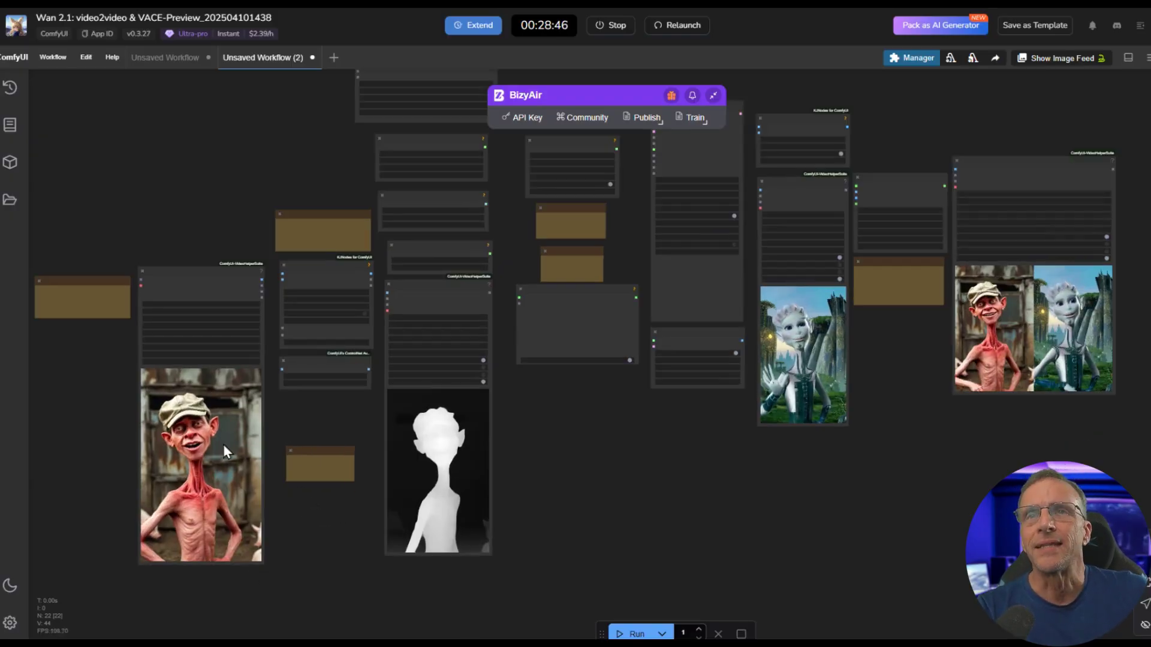
scroll(353, 501, up, 10)
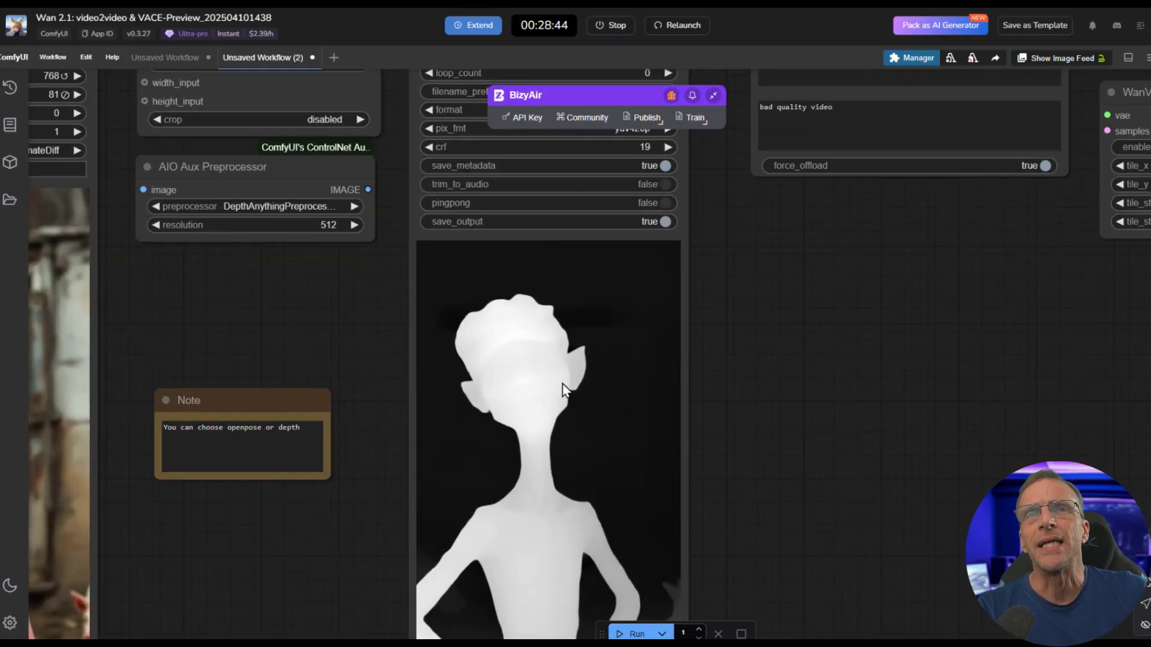
scroll(639, 457, down, 3)
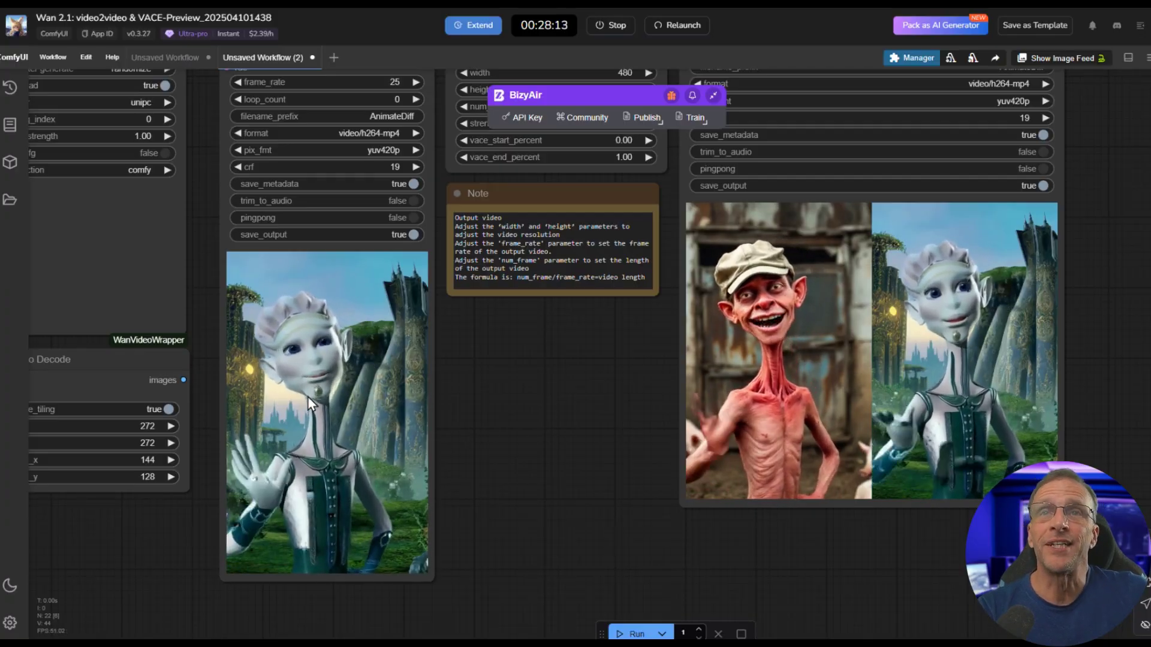
right_click(317, 353)
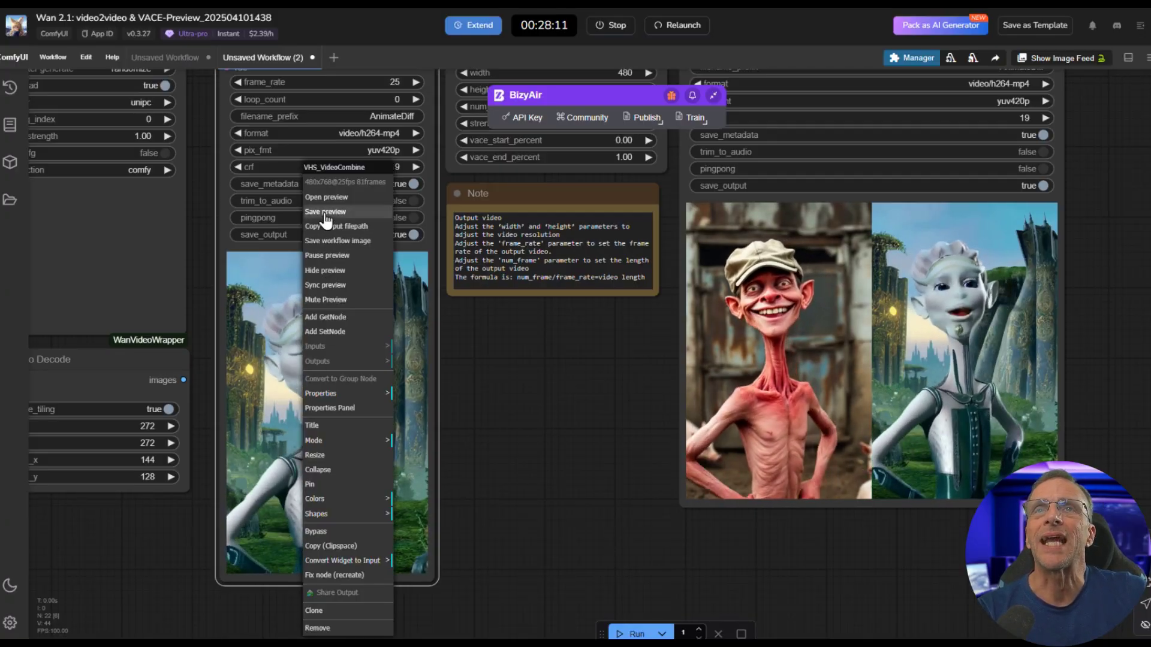
scroll(575, 467, down, 3)
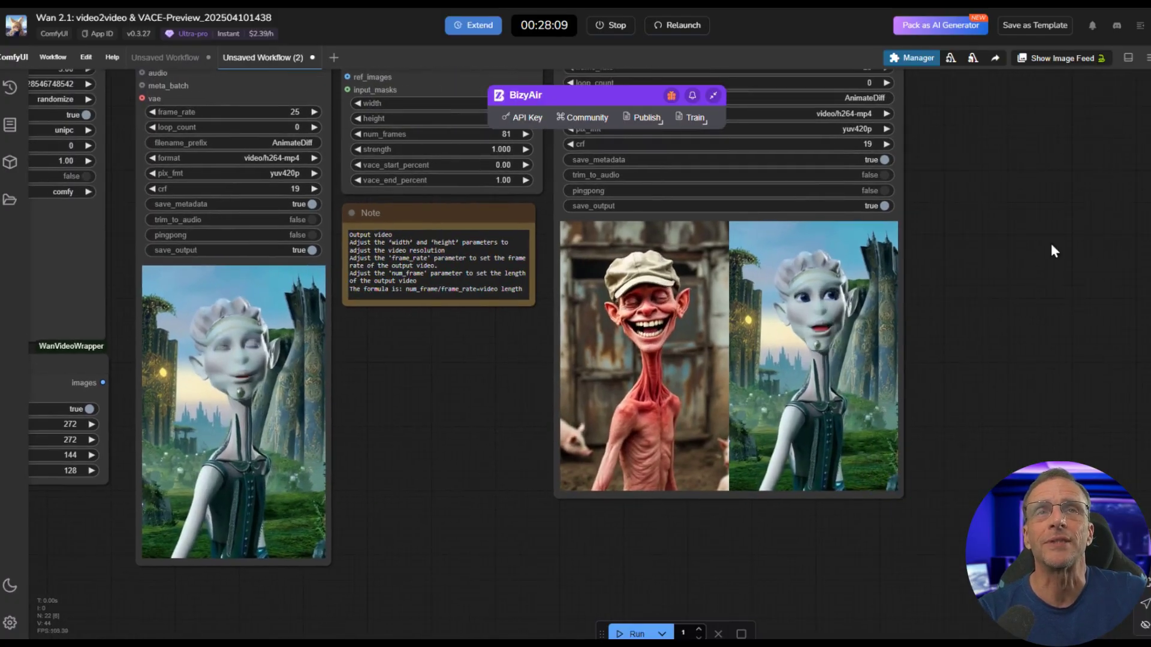
scroll(755, 347, up, 5)
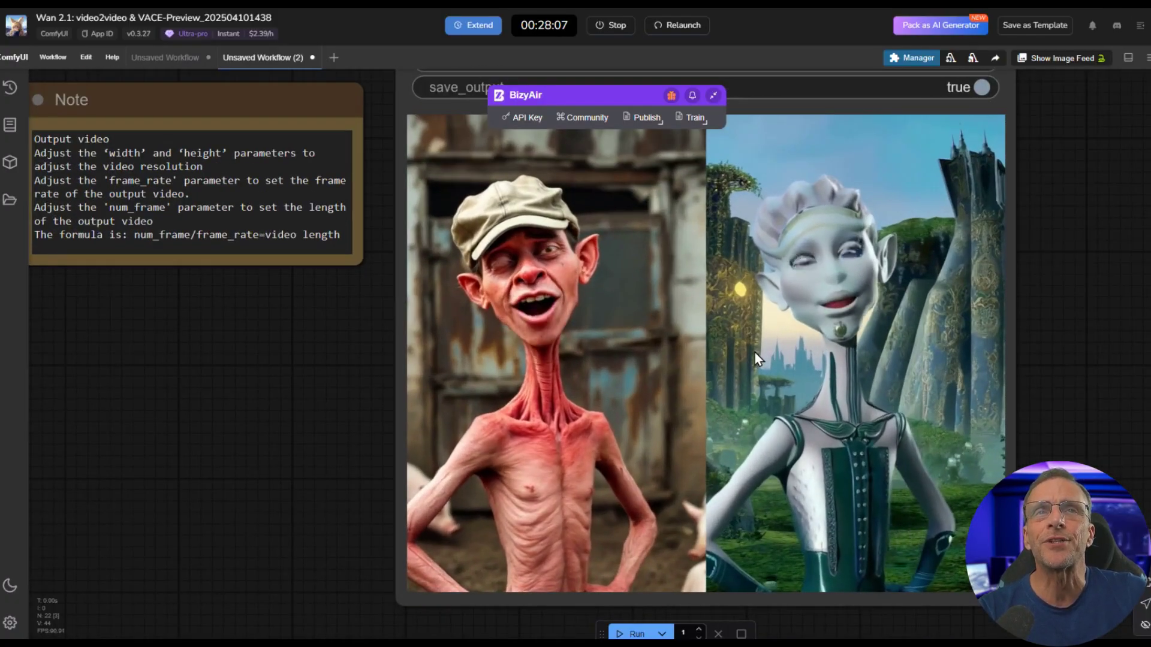
scroll(750, 373, down, 3)
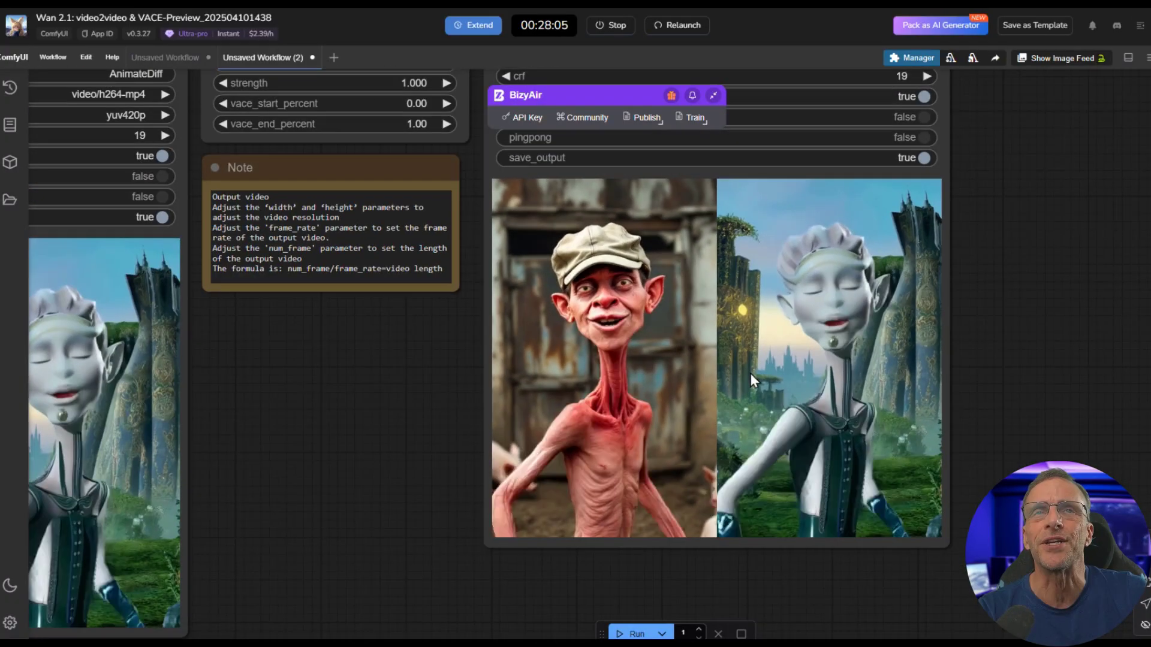
scroll(471, 455, down, 5)
drag(444, 470, 726, 475)
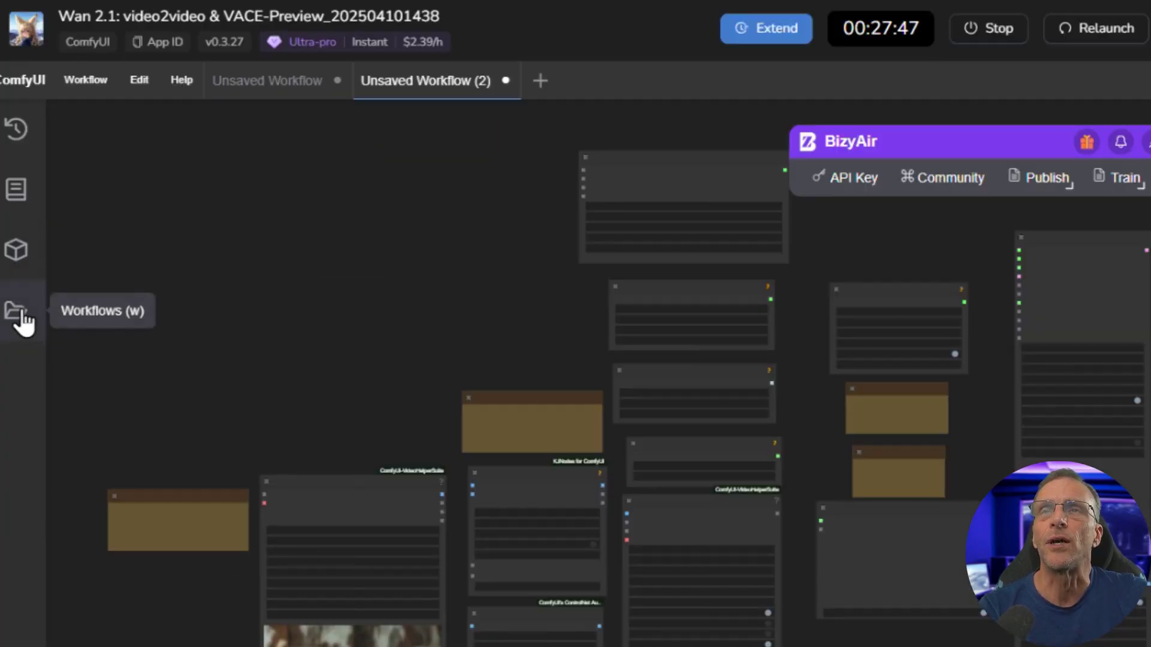
click(16, 311)
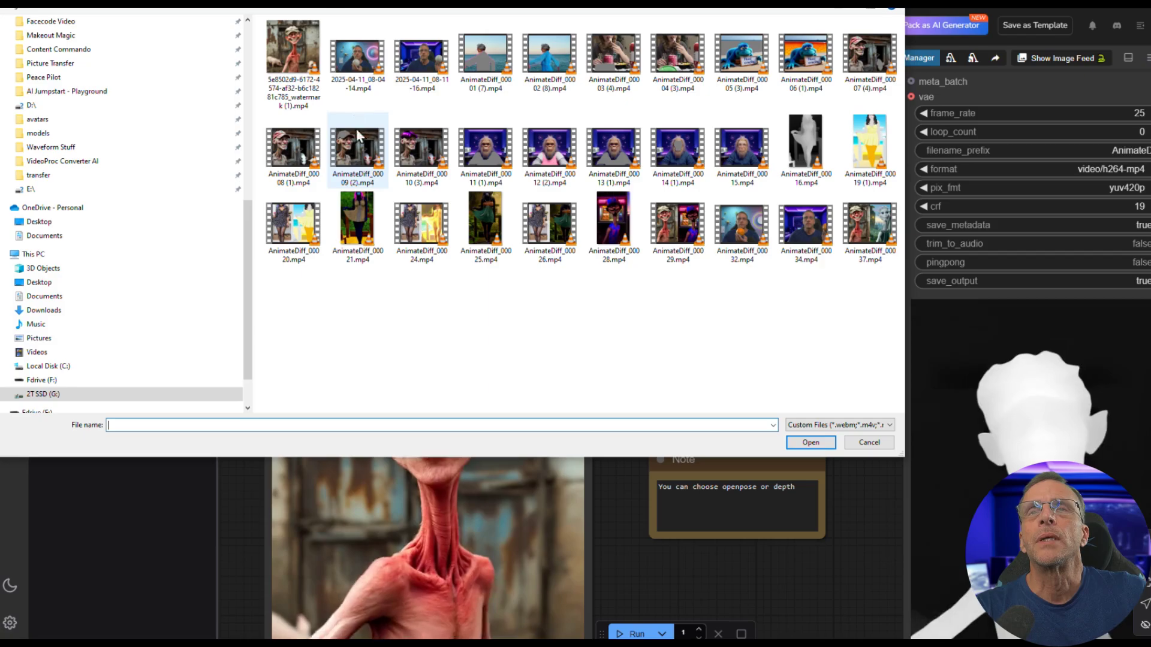
double_click(294, 65)
scroll(487, 355, down, 2)
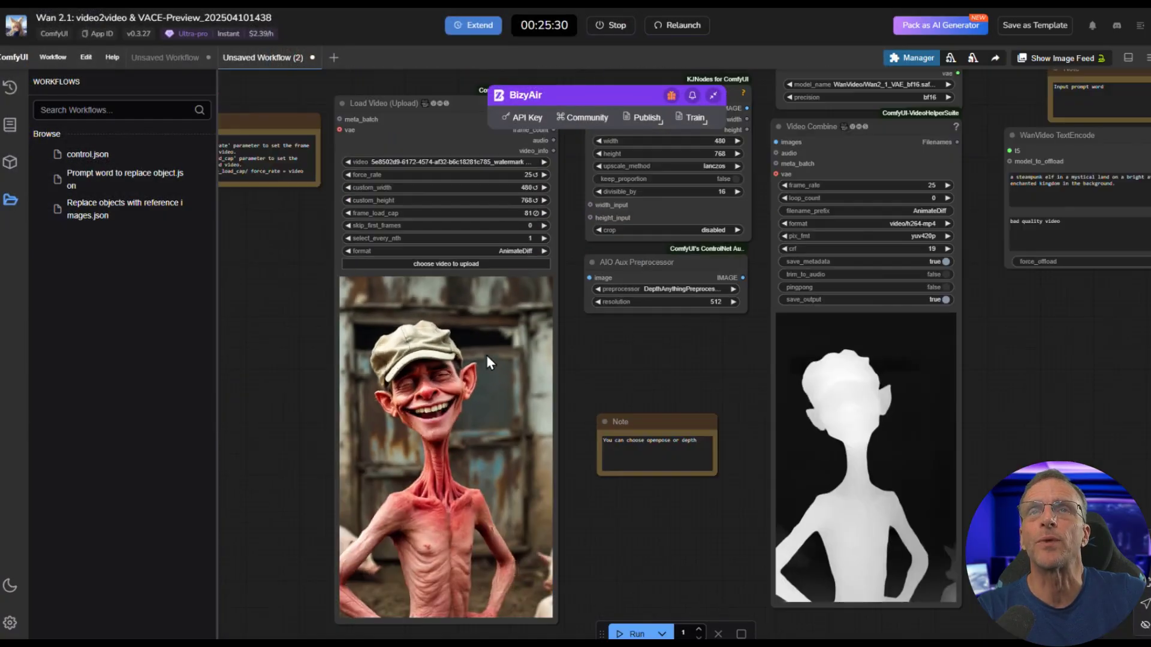
scroll(599, 347, up, 6)
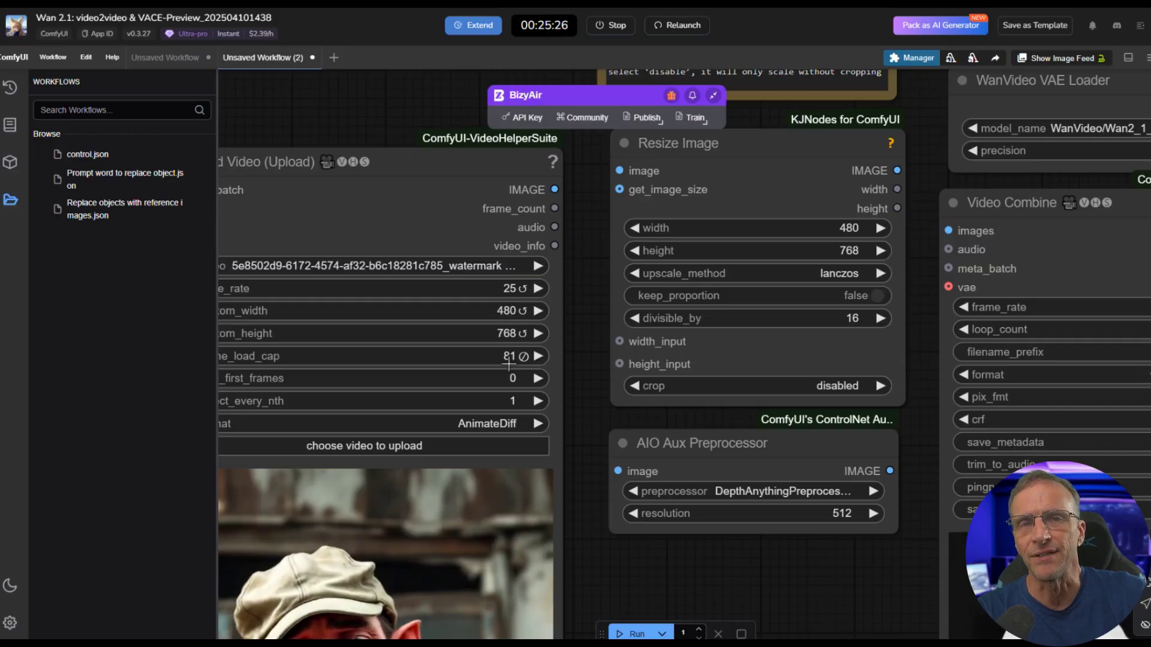
scroll(509, 359, down, 8)
scroll(545, 506, up, 1)
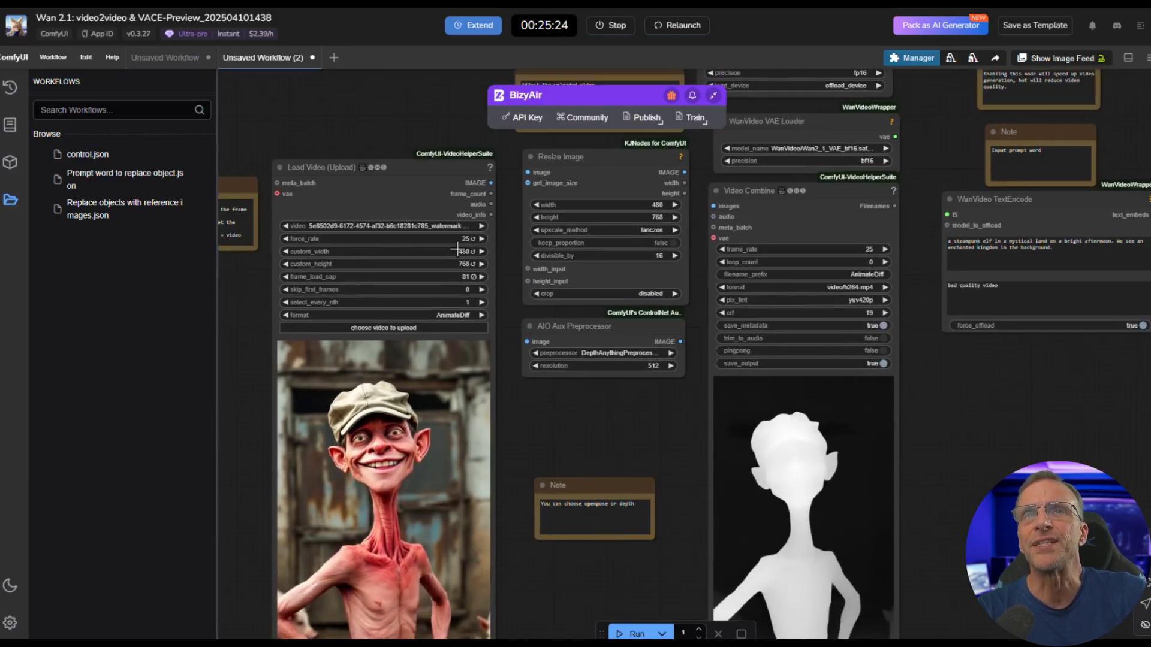
scroll(457, 249, up, 2)
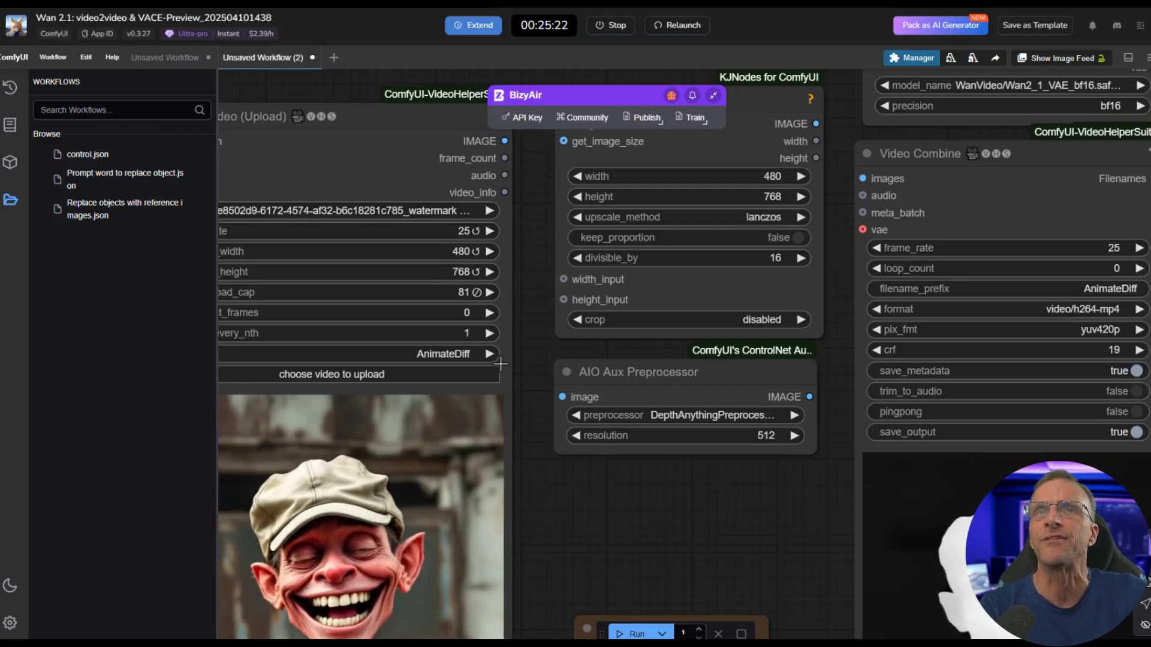
scroll(504, 369, down, 1)
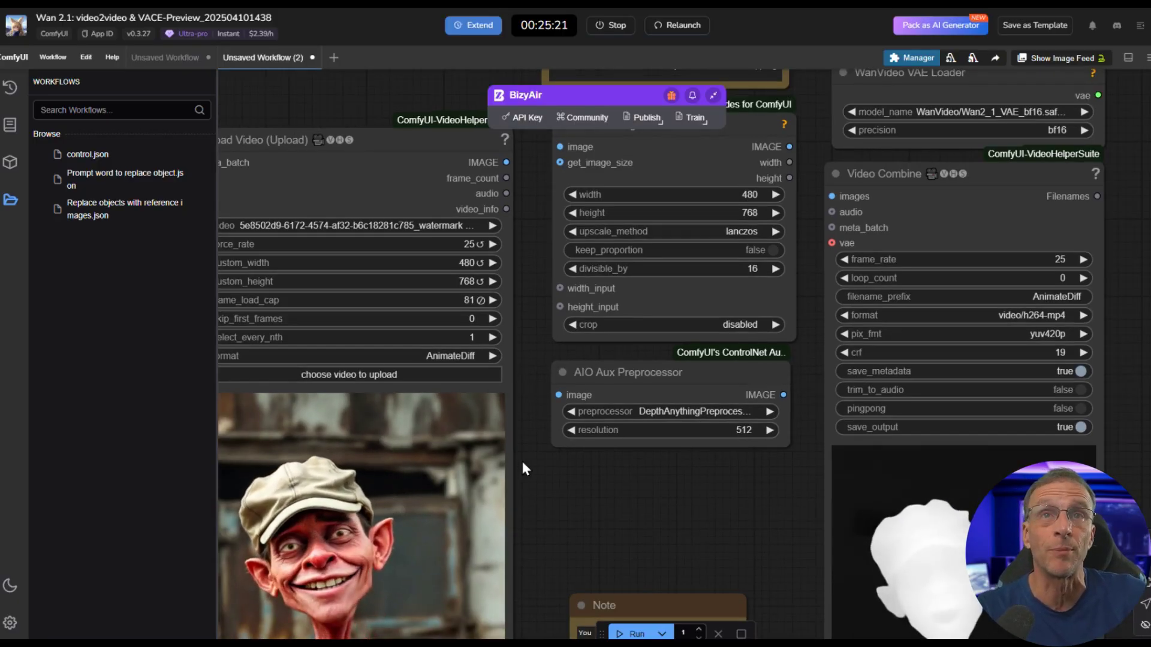
scroll(485, 441, up, 2)
scroll(742, 523, down, 3)
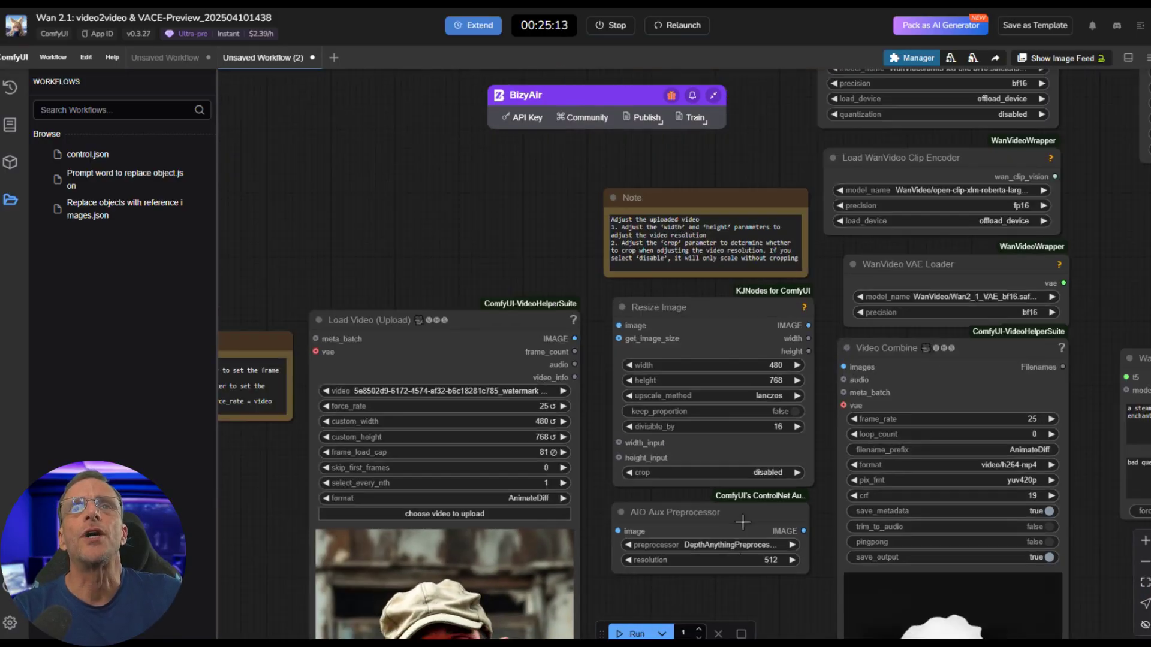
scroll(780, 389, up, 3)
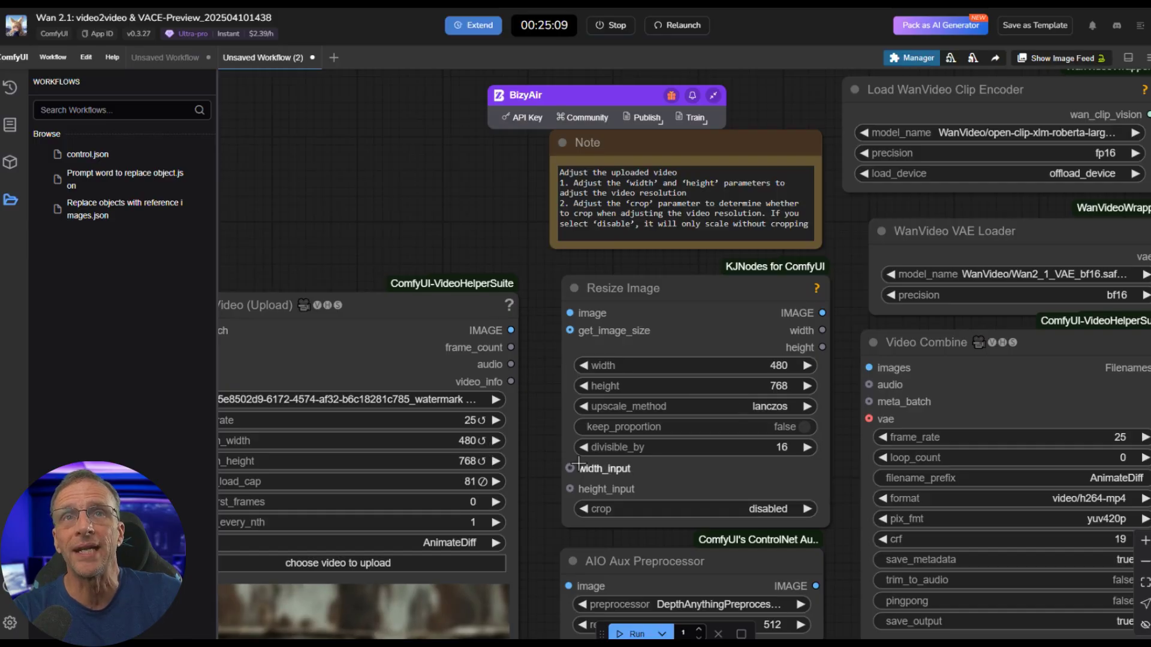
scroll(794, 542, down, 3)
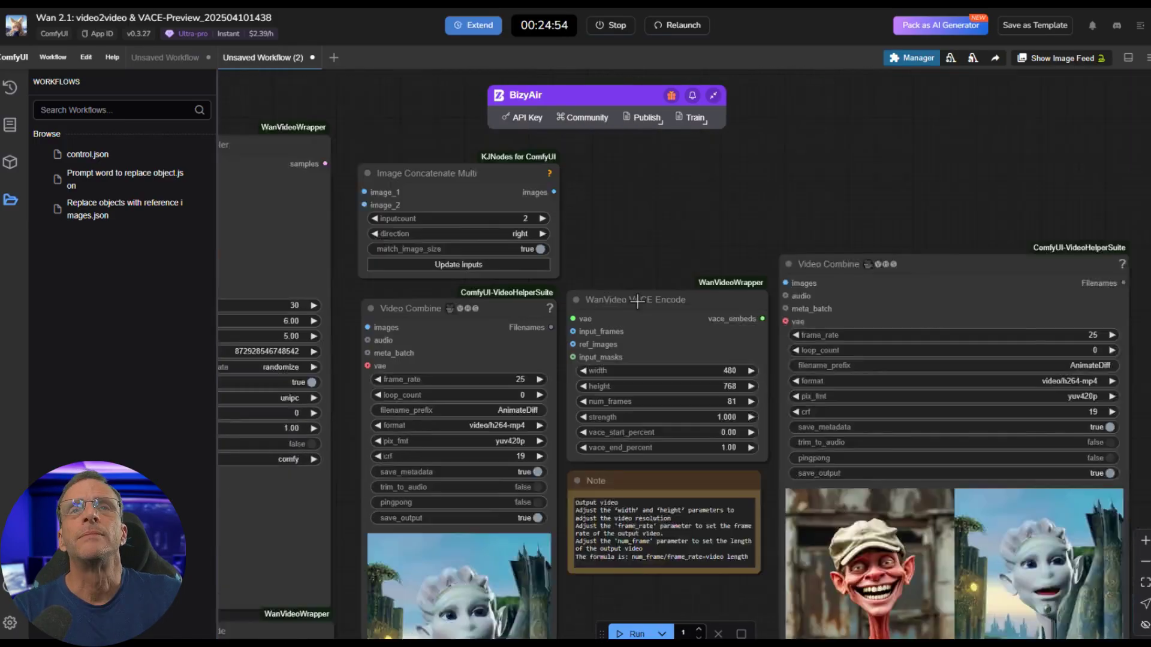
scroll(620, 254, up, 4)
drag(620, 254, 613, 175)
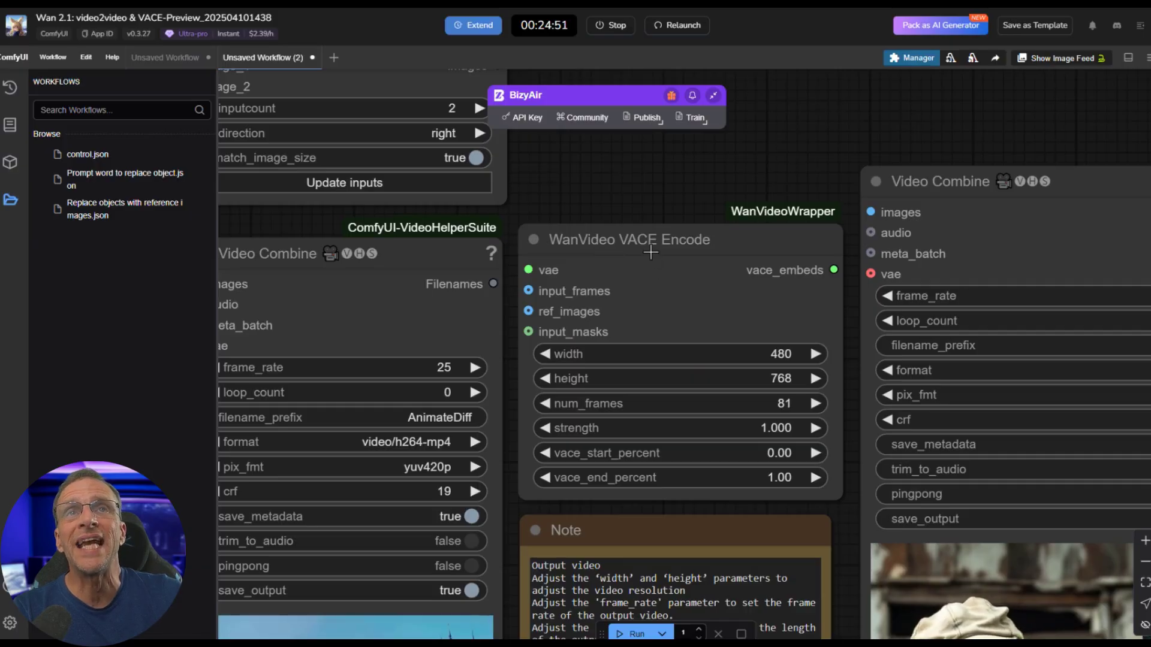
scroll(652, 253, down, 5)
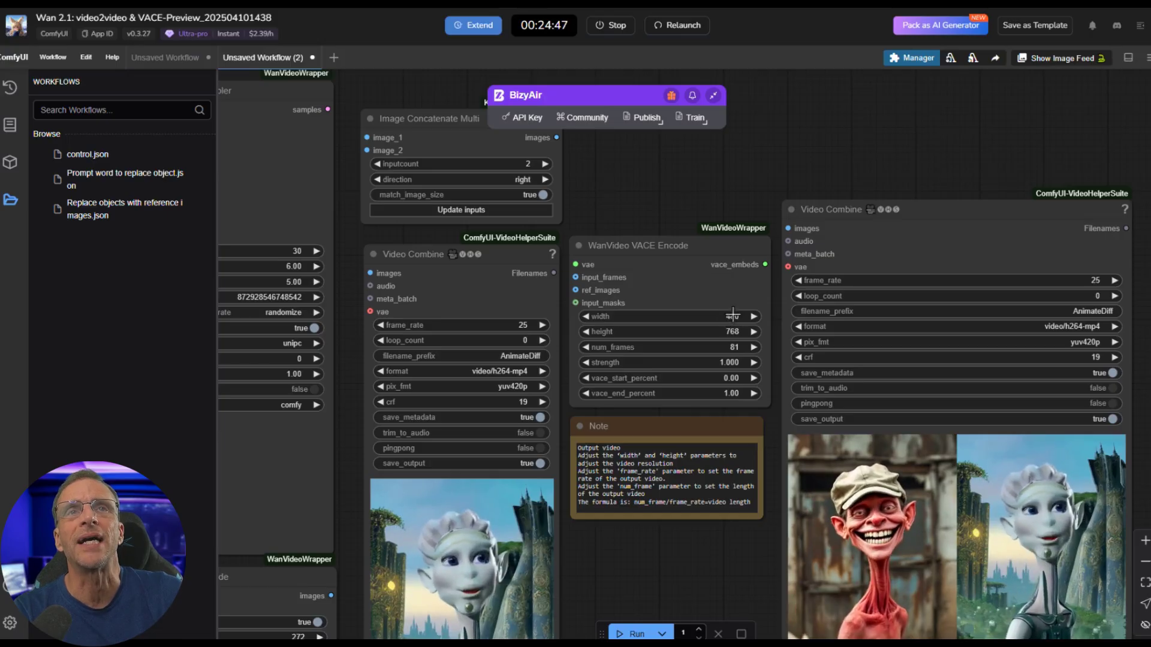
scroll(729, 331, down, 8)
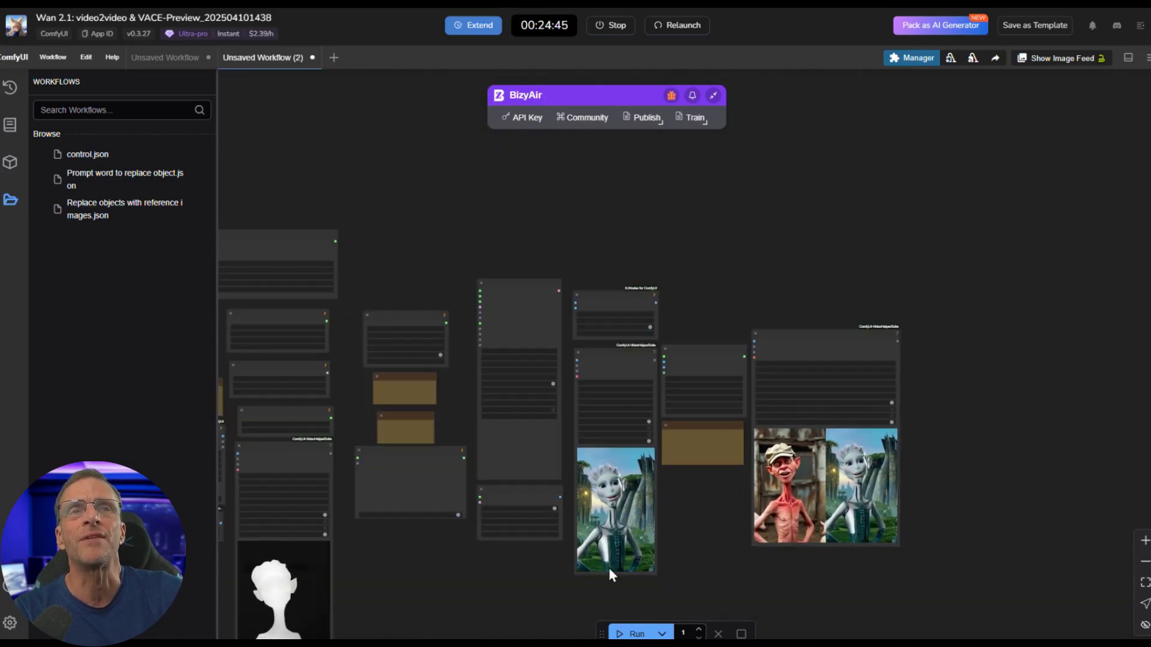
scroll(419, 577, down, 3)
scroll(609, 390, up, 3)
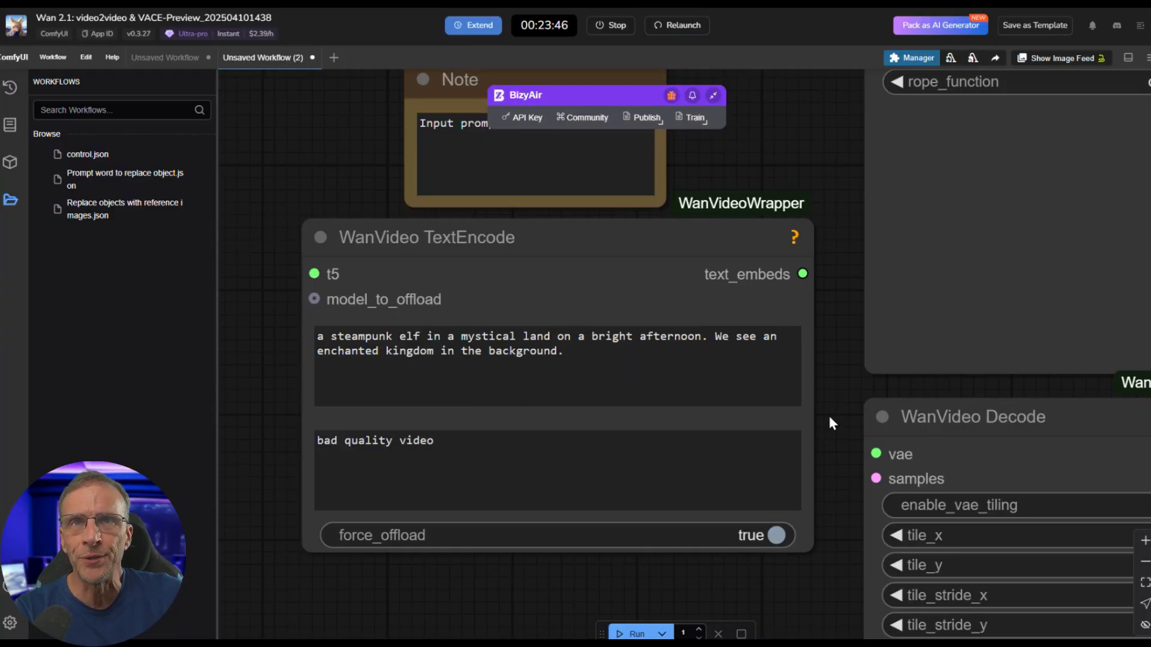
Step: View the AnimateDiff_00020 (1) workflow with the dancer video in Load Video (Upload)
scroll(832, 414, down, 10)
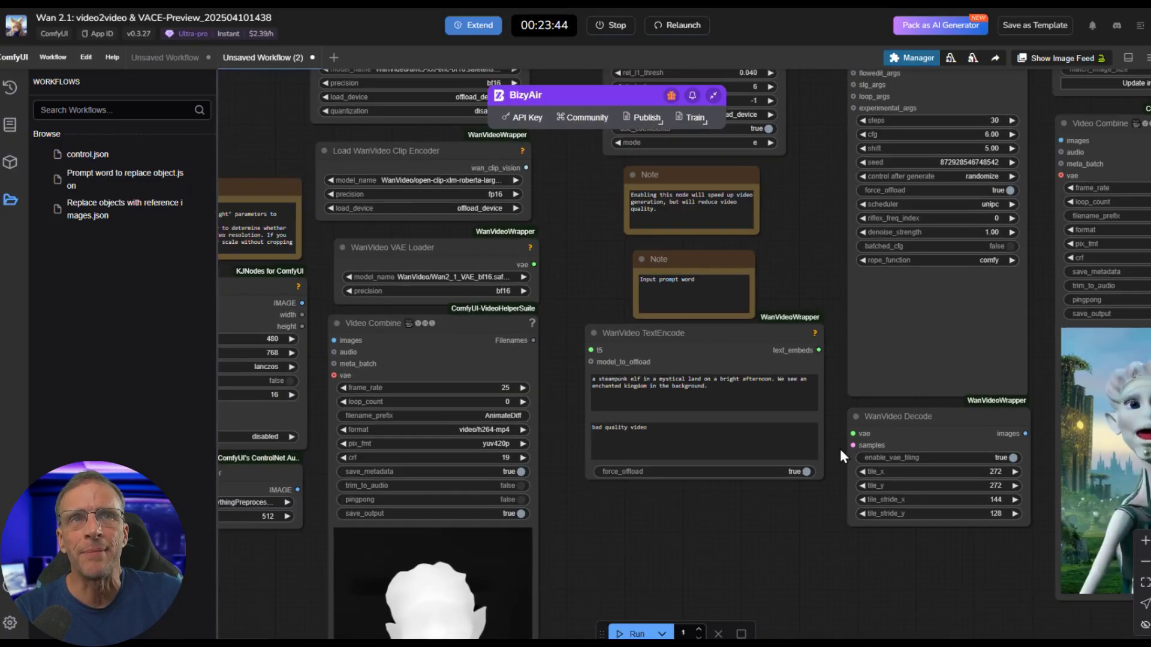
scroll(839, 446, up, 8)
scroll(644, 449, down, 5)
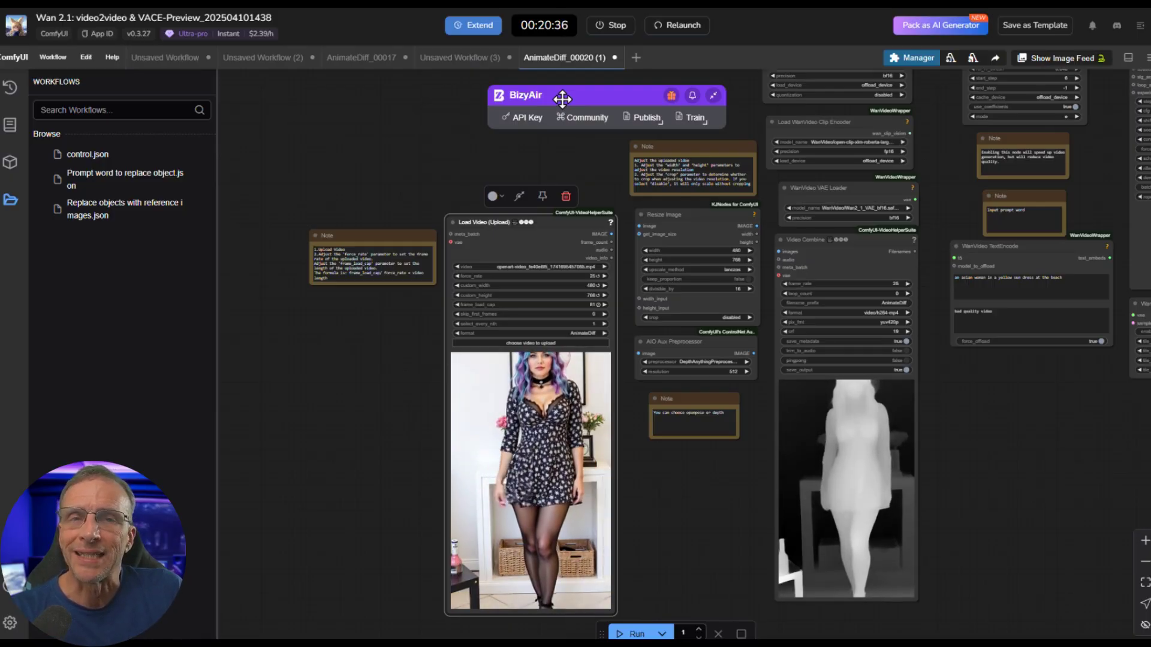
Step: Dismiss the BizyAir Set API Key dialog, collapse BizyAir to an icon, and hide the workflows sidebar
click(522, 120)
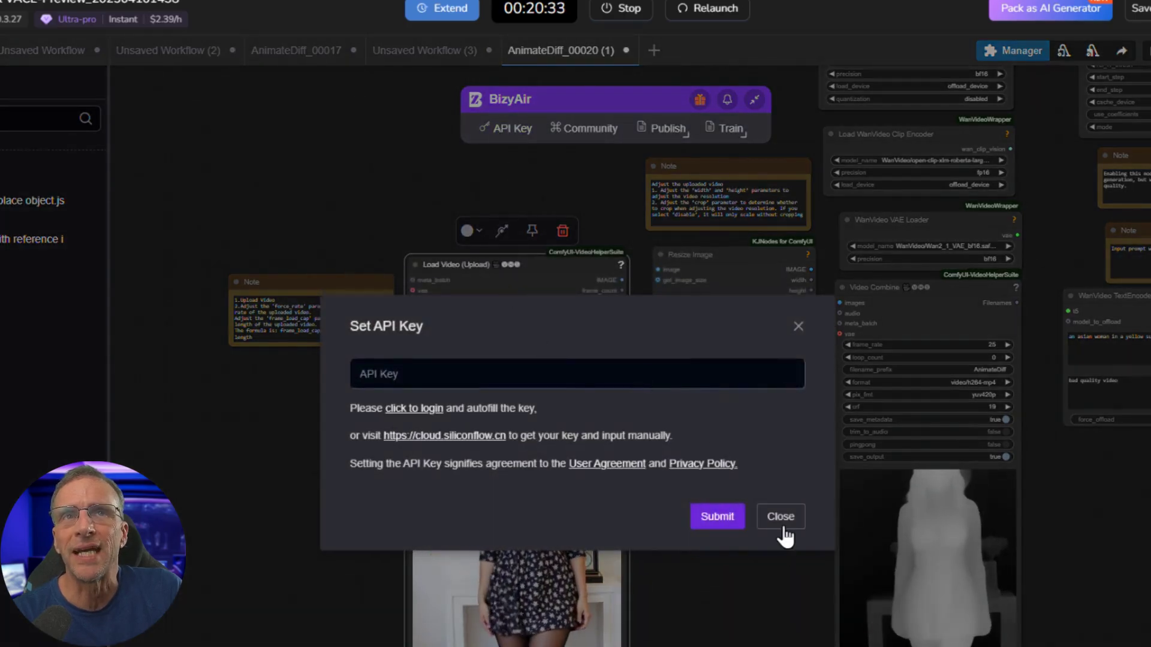
click(780, 517)
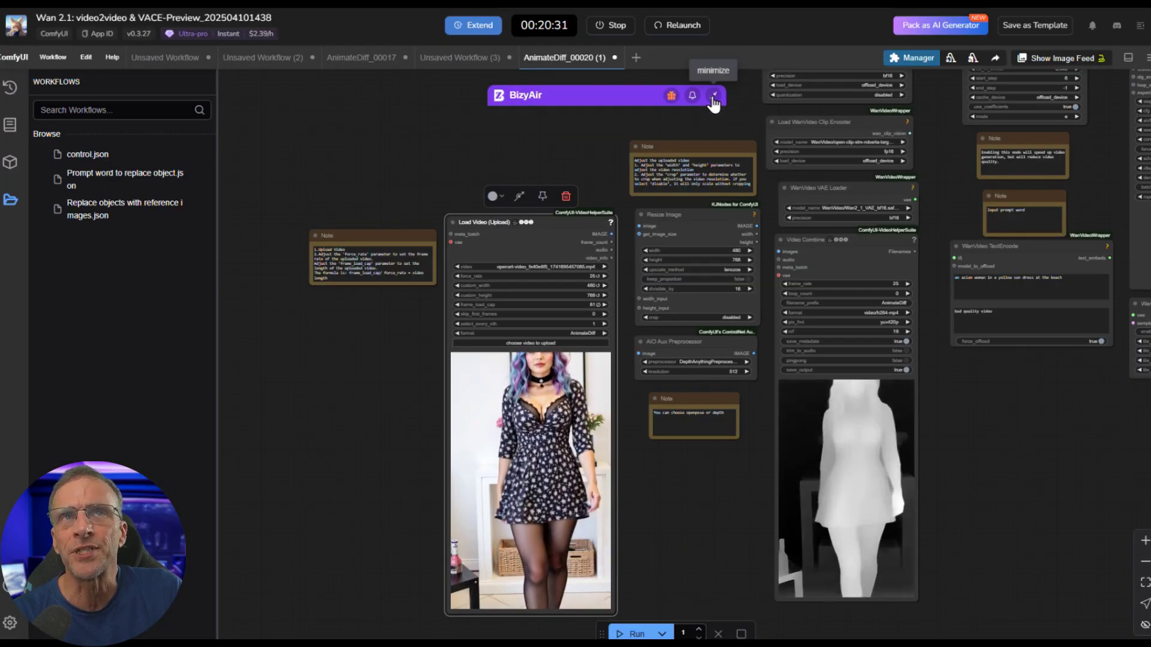
click(754, 100)
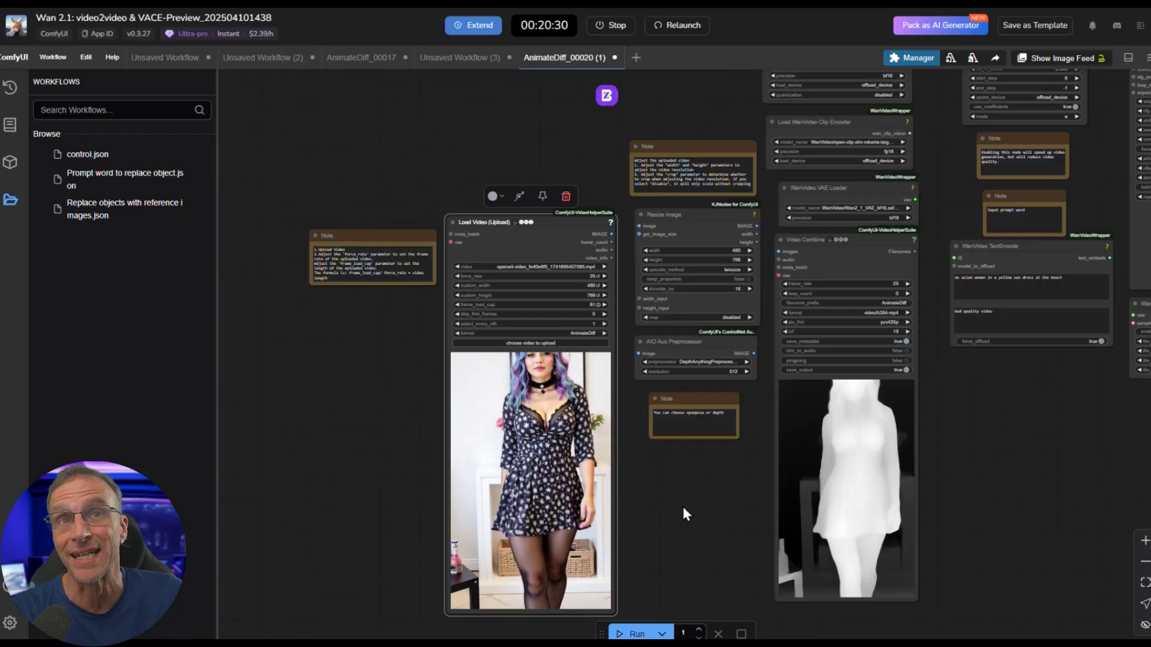
key(w)
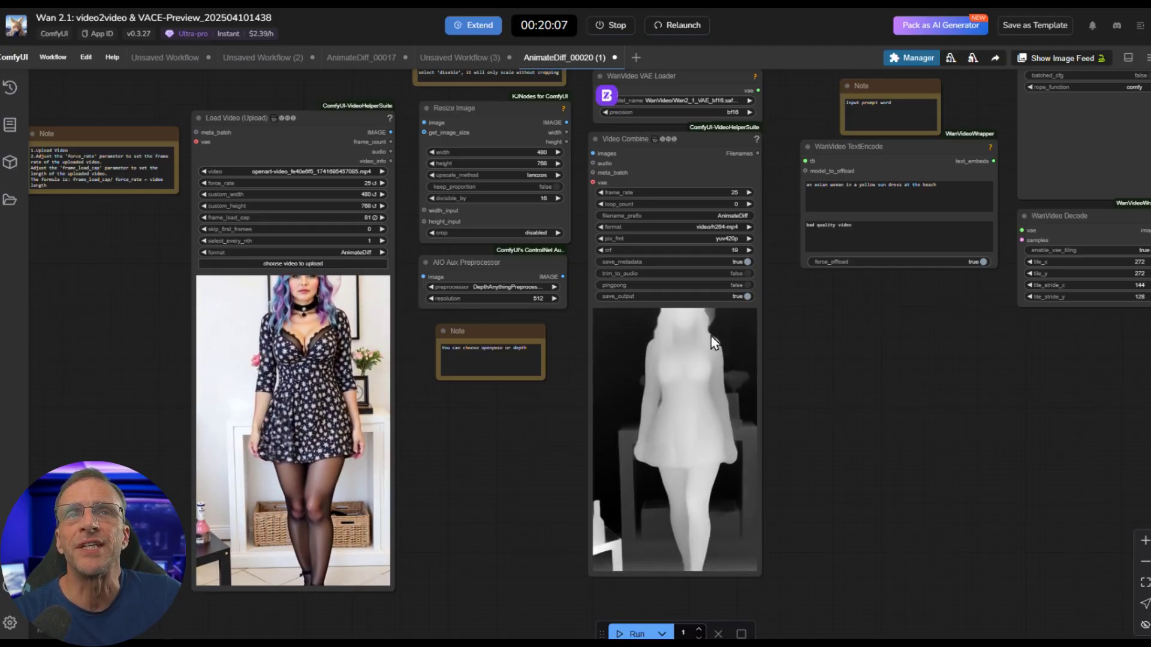
Step: Bring up the AnimateDiff_00020.mp4 yellow-sundress beach comparison video
scroll(898, 319, down, 3)
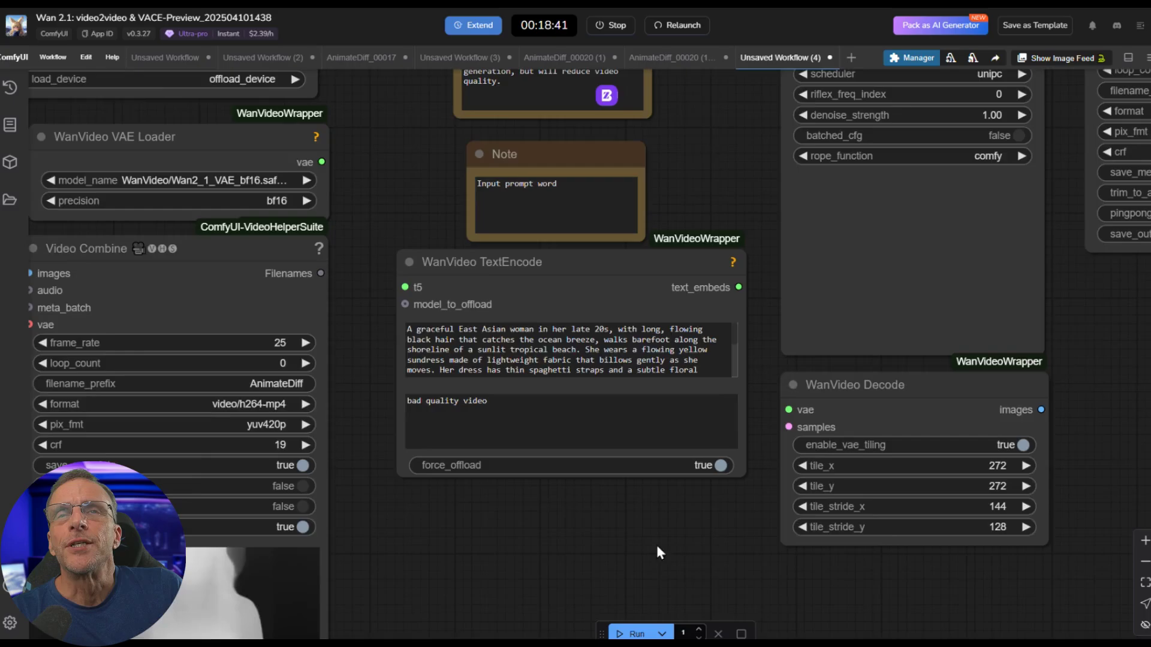
Step: Play AnimateDiff_00026.mp4 in VLC with the volume lowered to 85%
scroll(657, 545, up, 3)
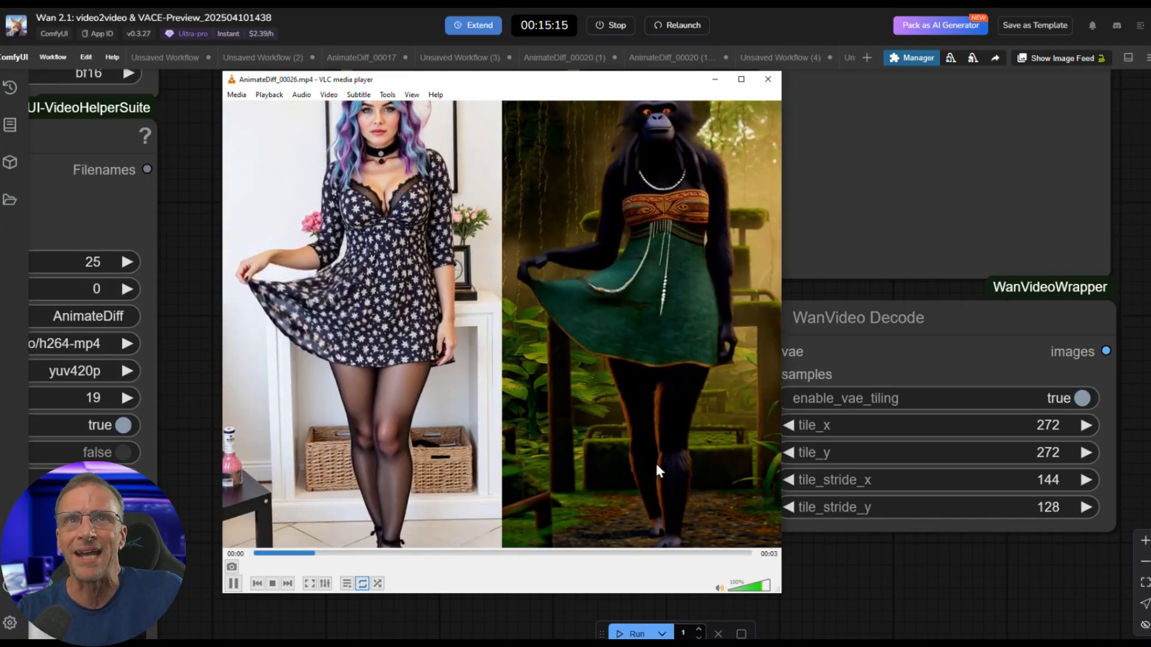
scroll(417, 373, down, 3)
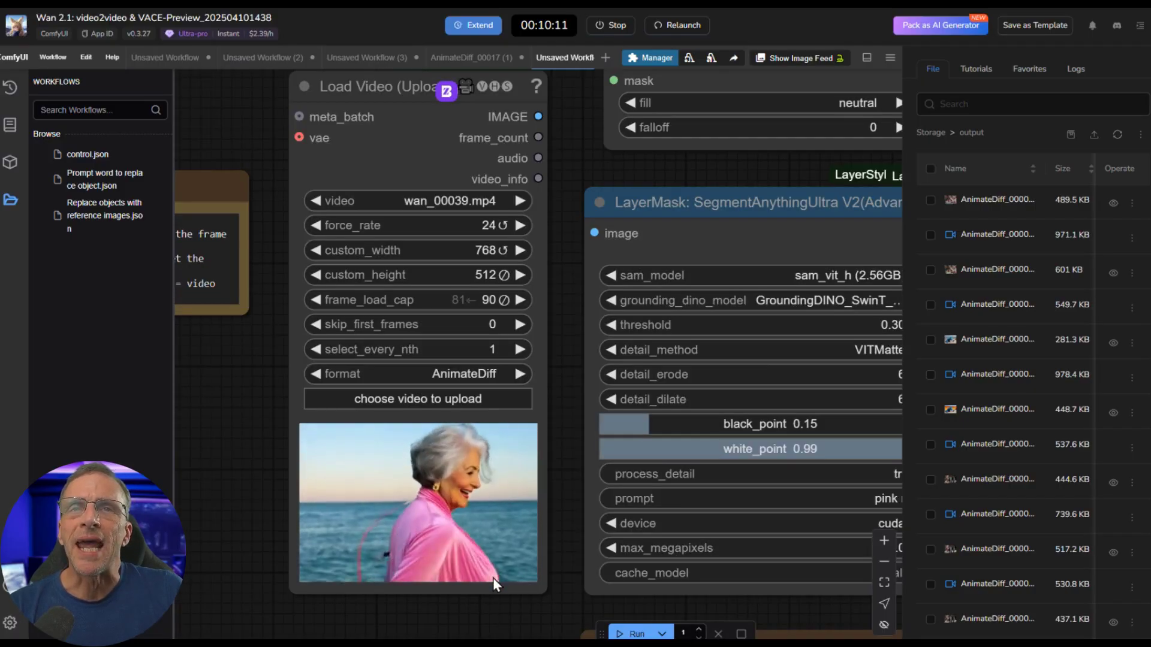
Step: Pan and zoom the canvas to the Load Video and SegmentAnythingUltra masking nodes
drag(508, 612, 395, 574)
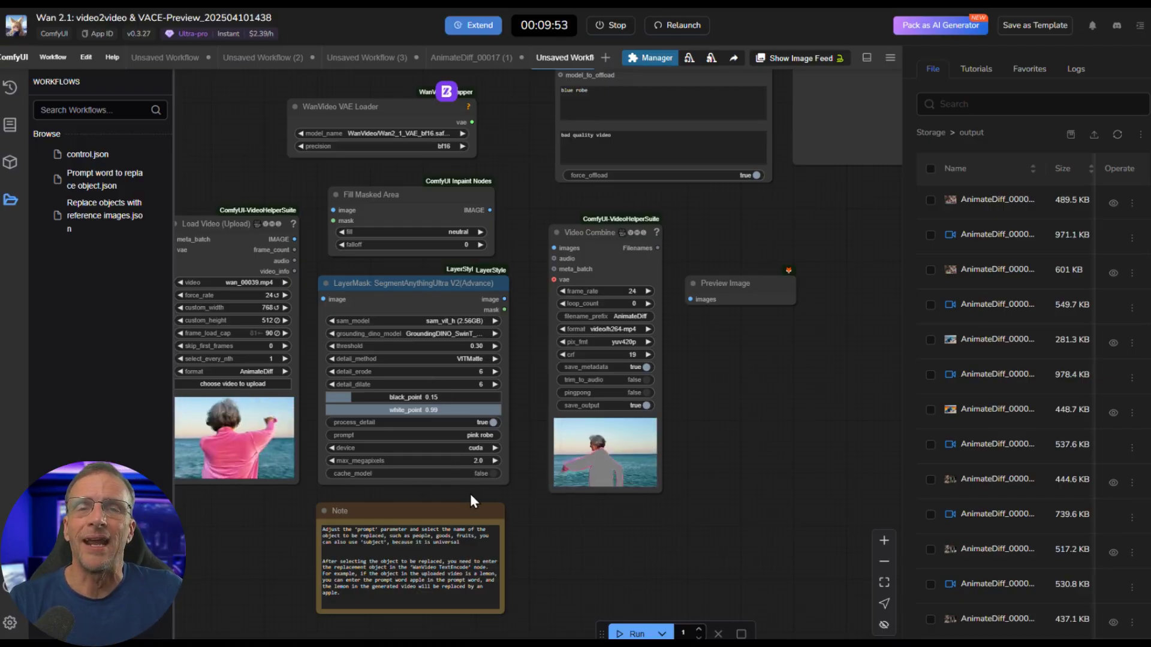
scroll(444, 488, up, 8)
scroll(428, 486, down, 6)
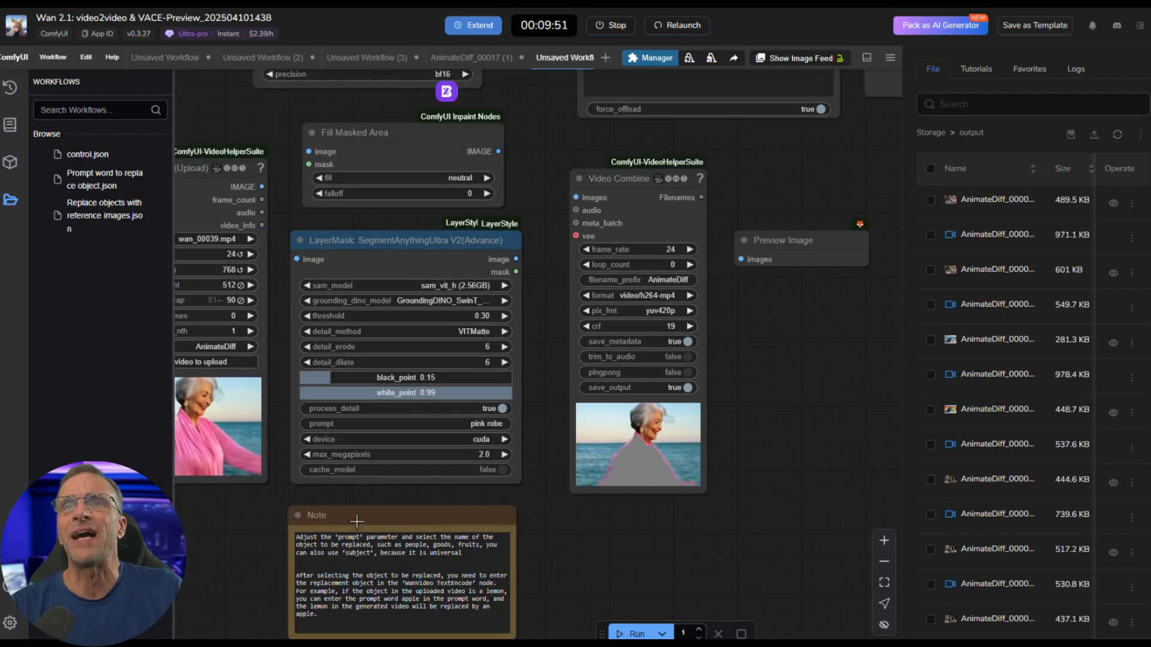
scroll(487, 425, up, 3)
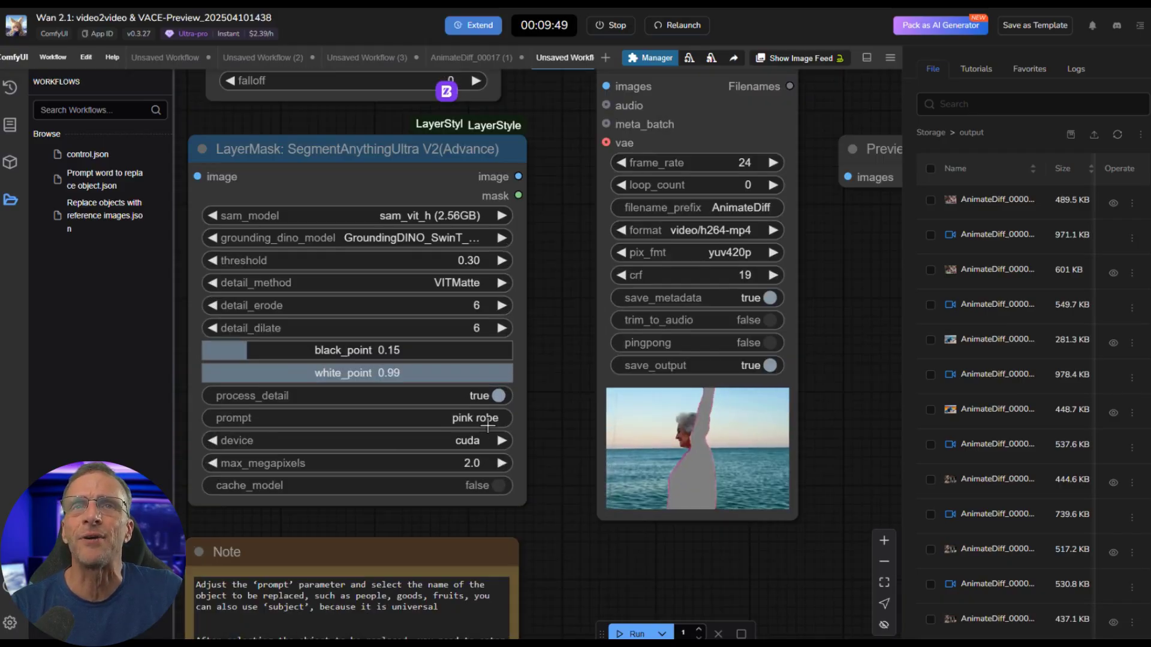
scroll(456, 422, up, 2)
scroll(457, 421, down, 3)
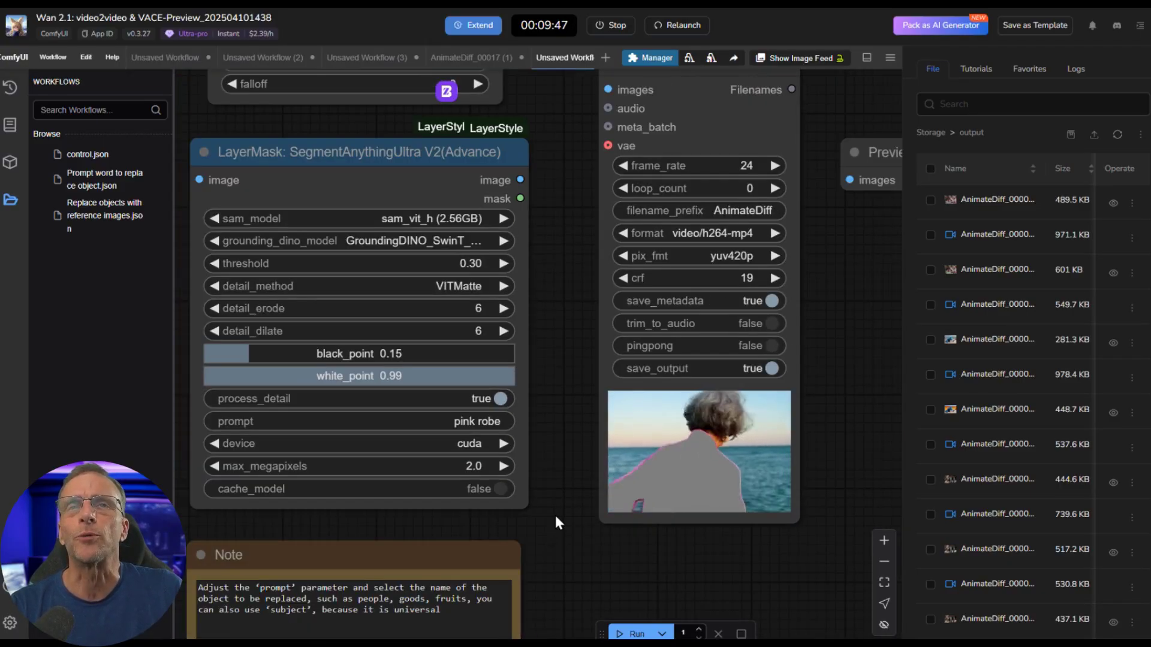
Step: Pan and zoom over to the masked video preview and Video Combine output
drag(555, 481, 381, 499)
scroll(516, 466, up, 6)
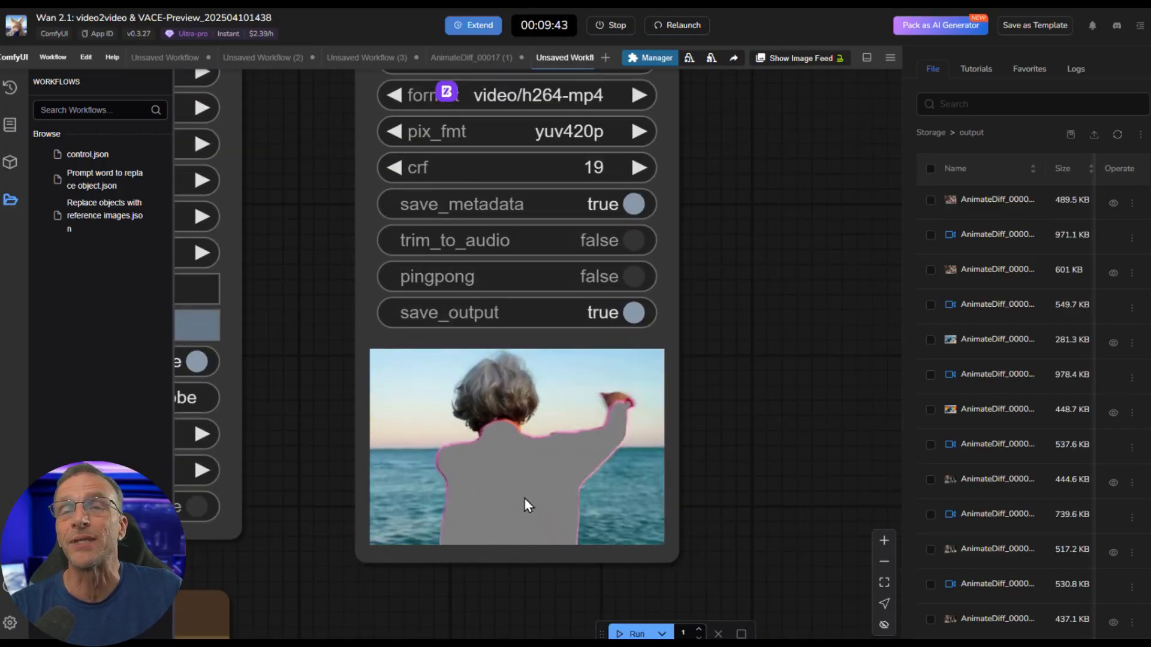
scroll(521, 499, up, 4)
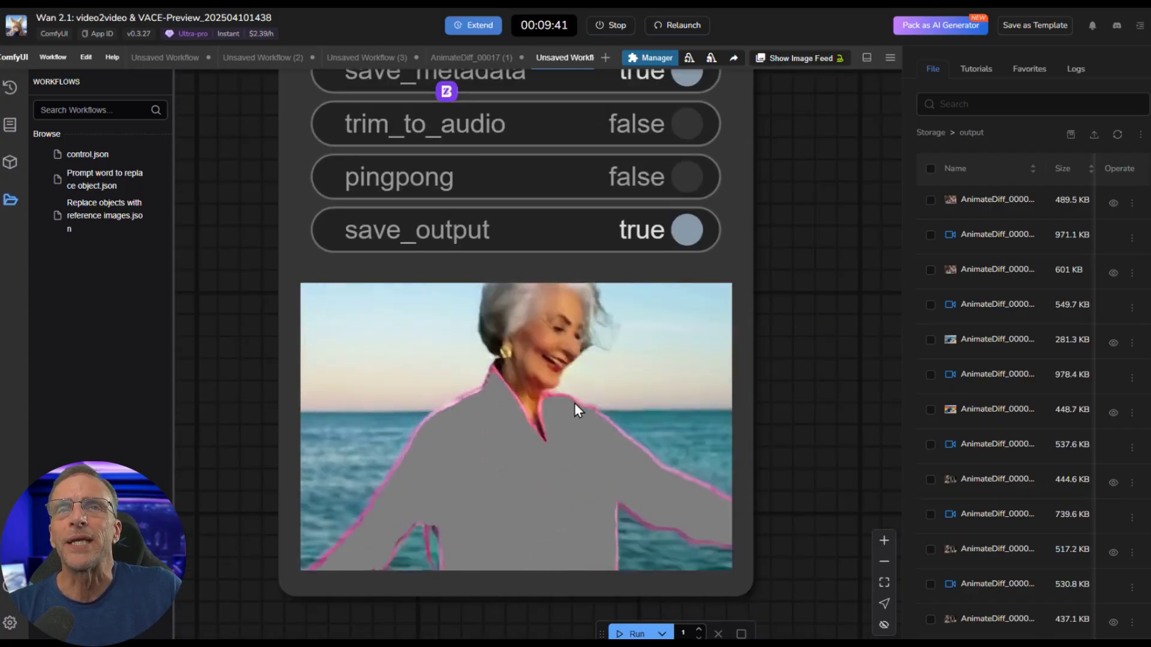
scroll(567, 450, down, 6)
scroll(564, 474, down, 8)
scroll(671, 428, up, 5)
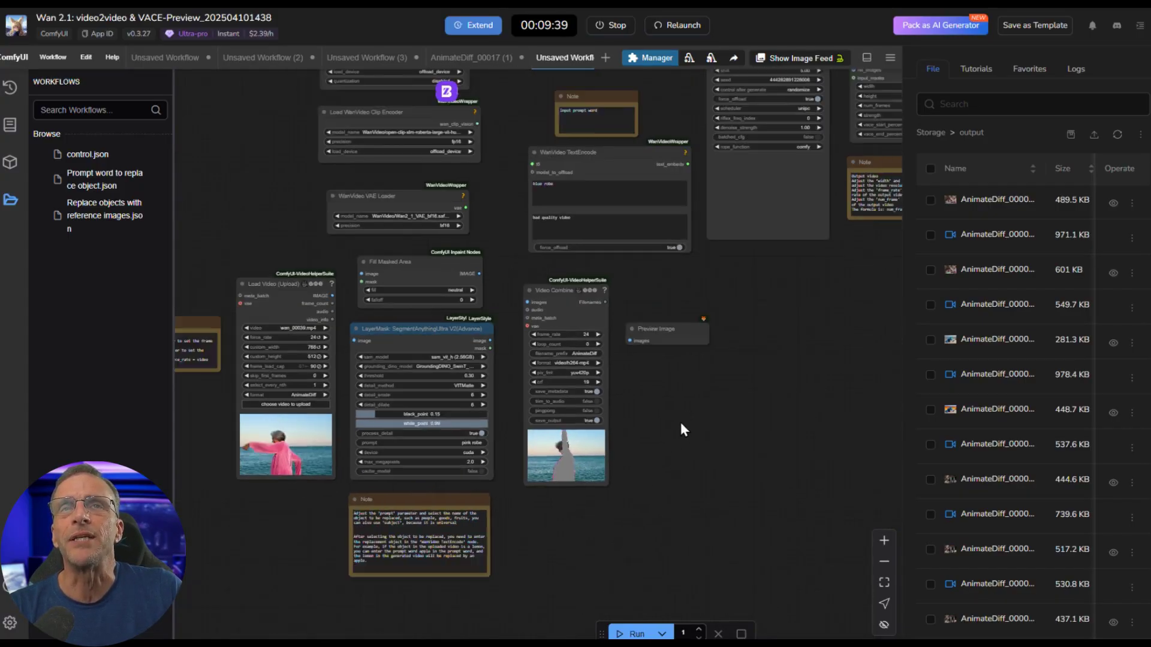
scroll(556, 388, up, 10)
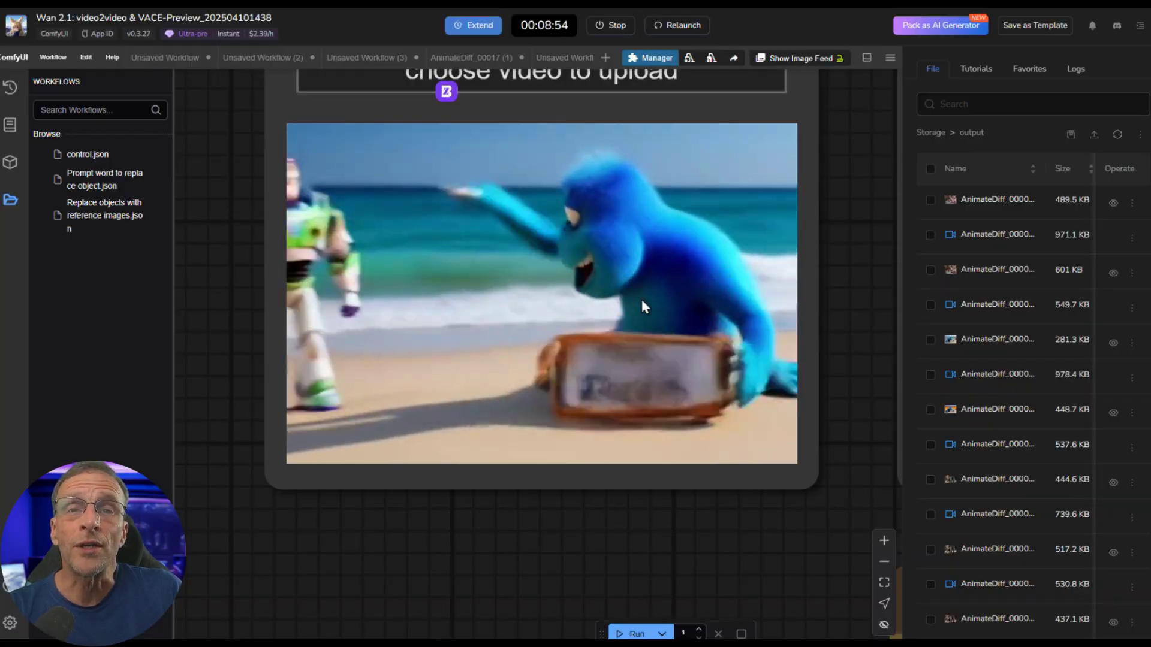
Step: Pan the canvas to bring the workflow's instruction note into view
scroll(689, 396, down, 4)
drag(707, 449, 206, 334)
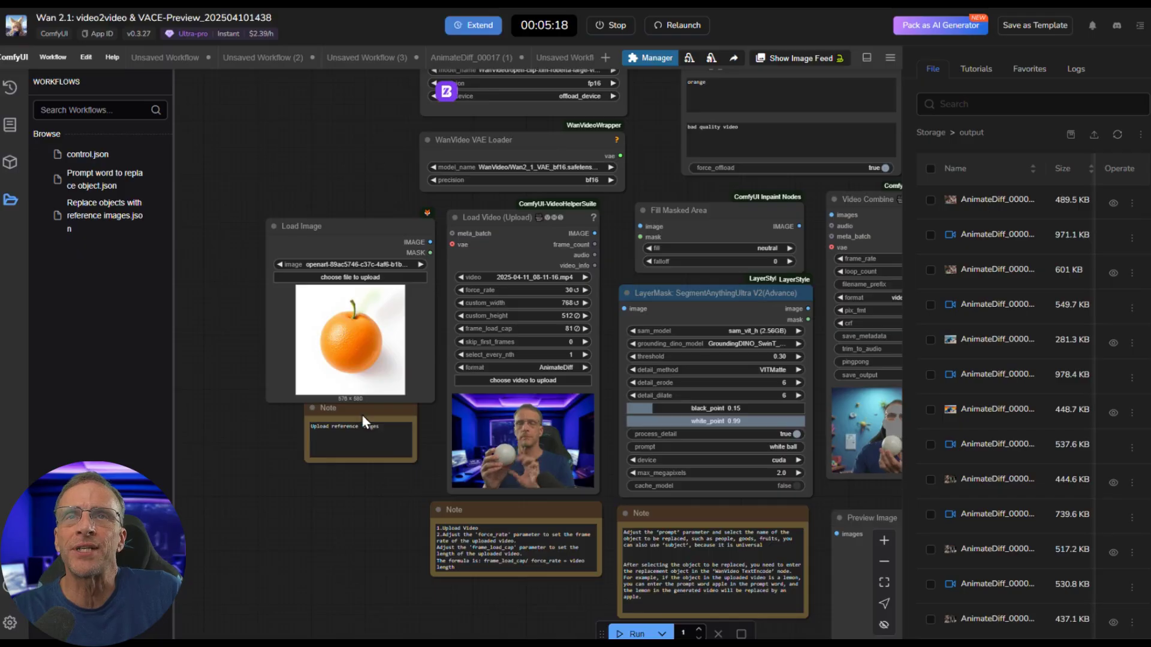
Step: Navigate to the reference Load Image node and pick the orange image to upload
scroll(404, 537, up, 2)
drag(403, 537, 330, 493)
scroll(534, 421, up, 2)
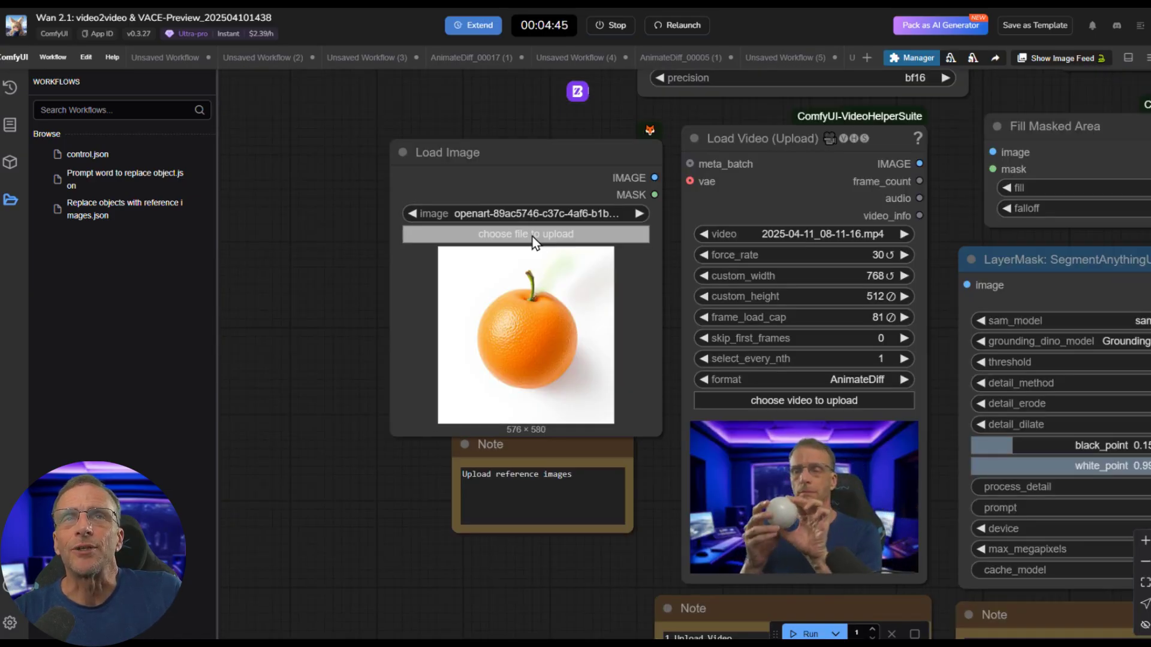
click(533, 235)
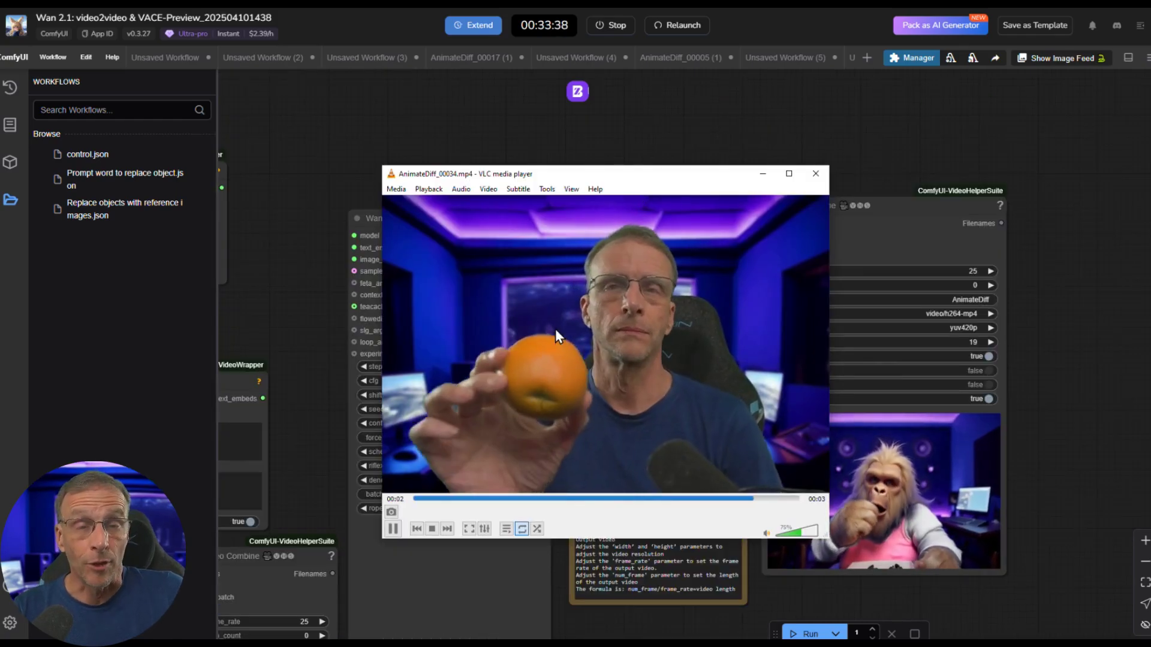
scroll(387, 316, down, 3)
Step: Pan across the graph to inspect the model, prompt, sampler, decode and output nodes
drag(294, 301, 800, 179)
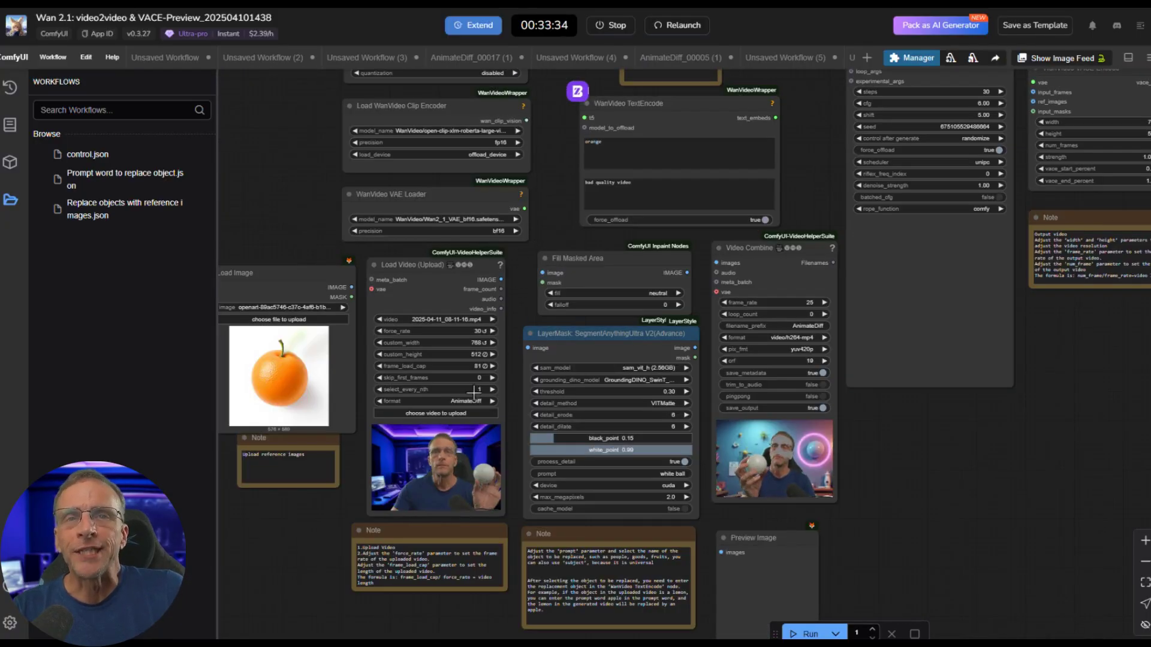
scroll(505, 306, up, 5)
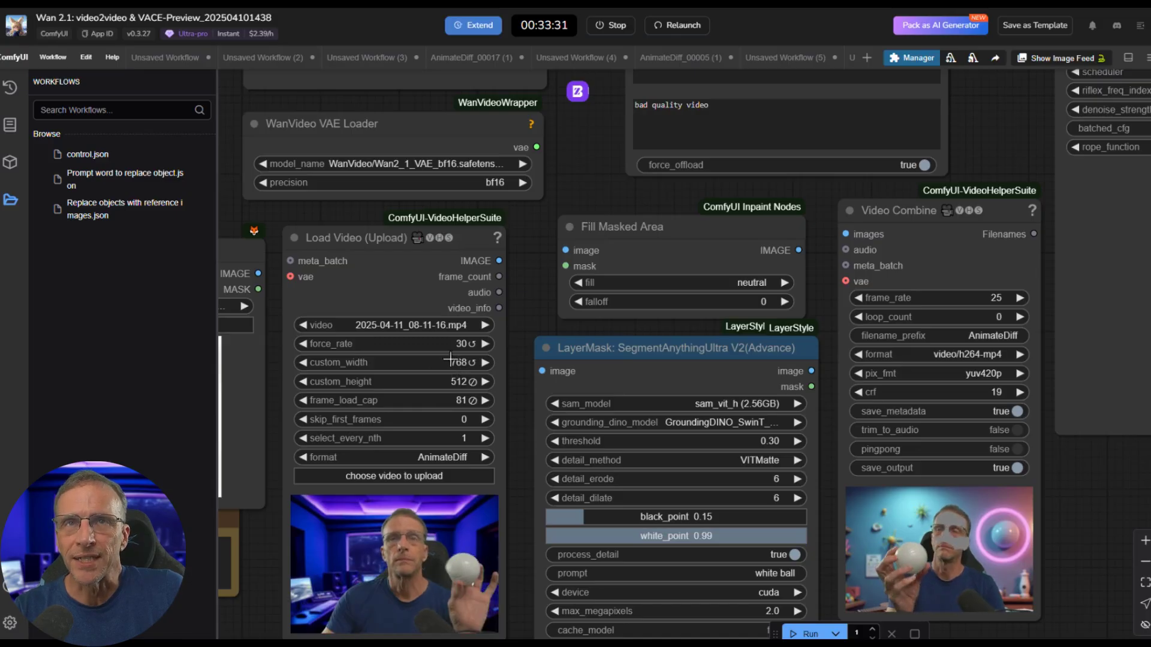
scroll(757, 442, down, 5)
drag(1050, 490, 691, 500)
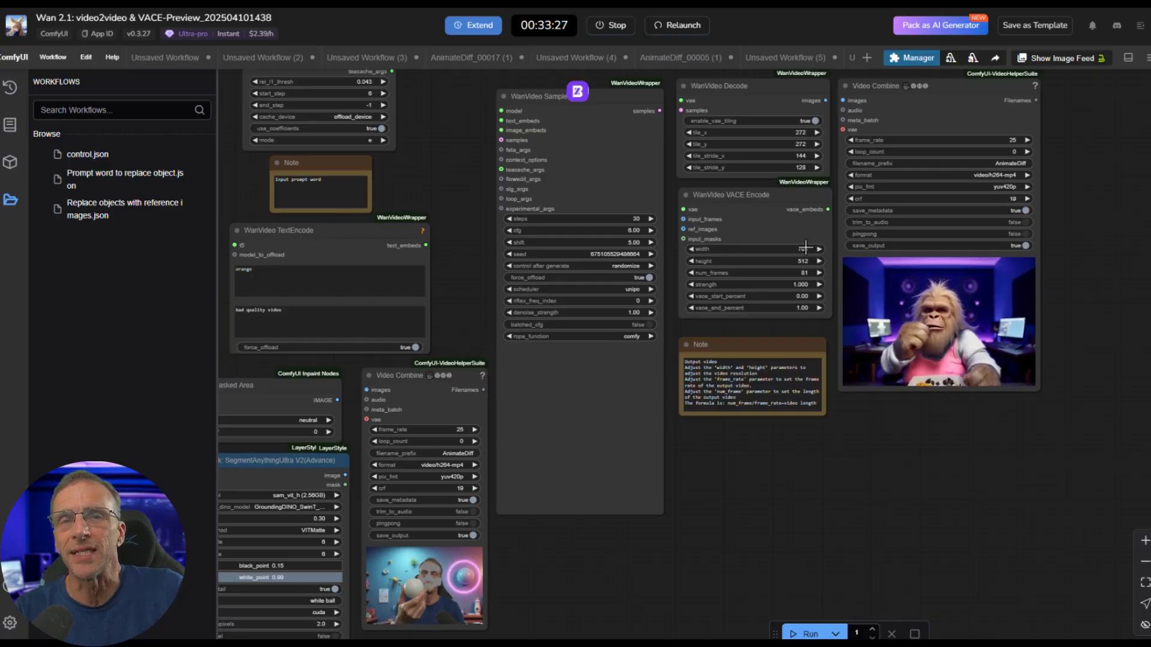
scroll(805, 247, up, 7)
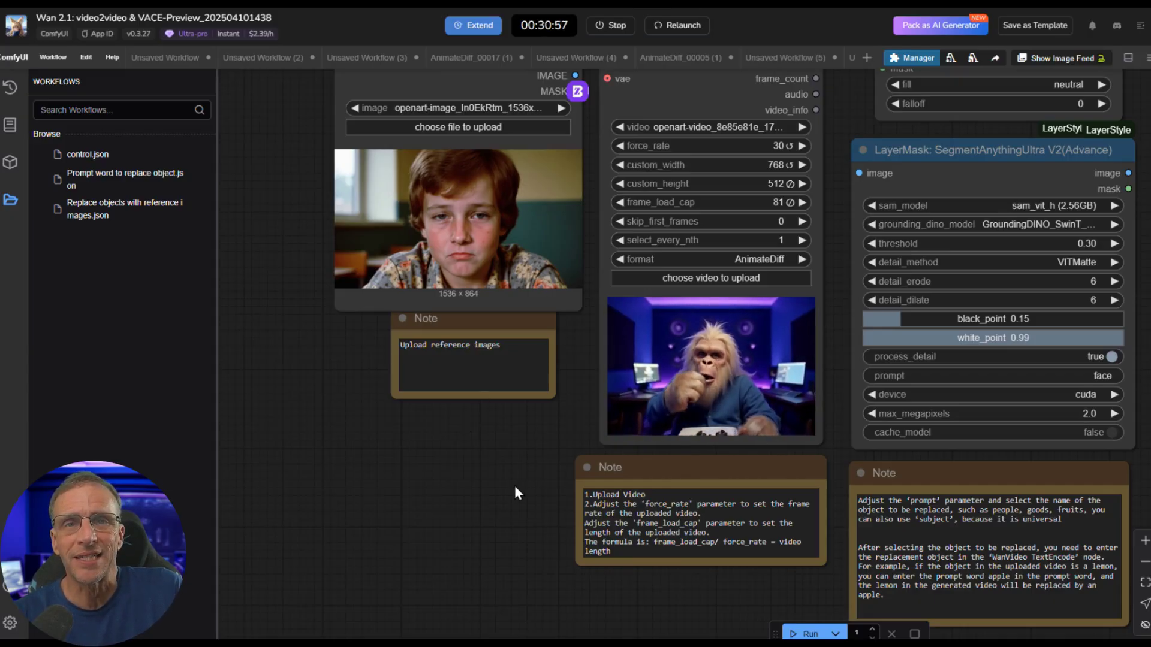
Step: Zoom the canvas to review the 'face' masking node and the ape video loader
scroll(516, 490, up, 5)
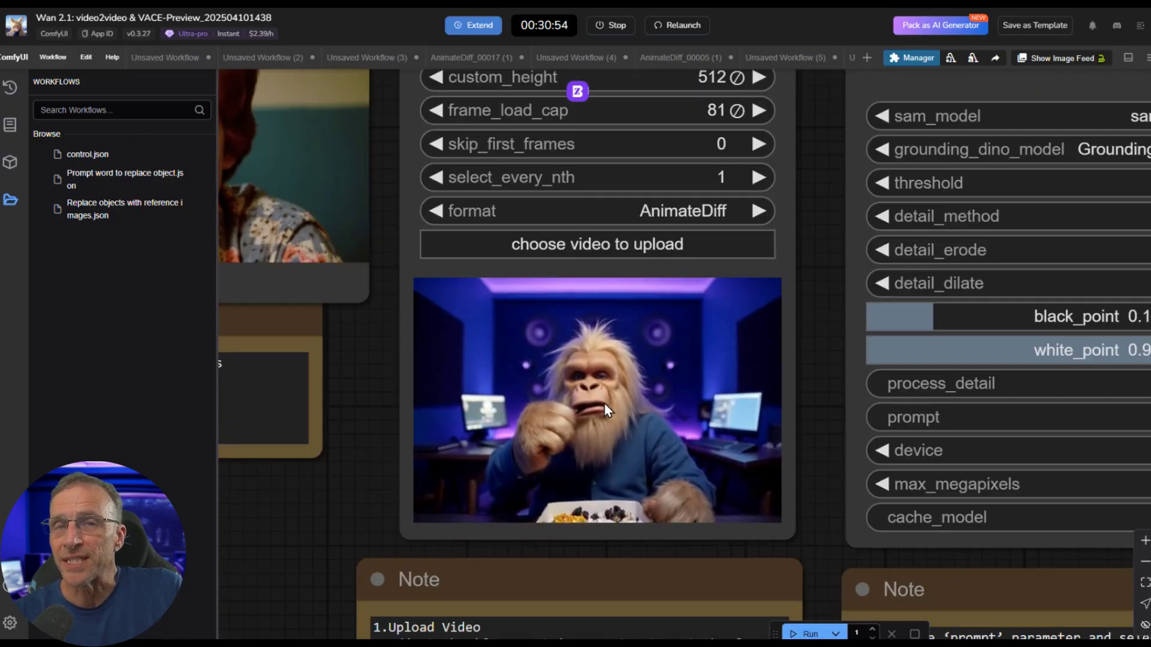
scroll(604, 402, down, 2)
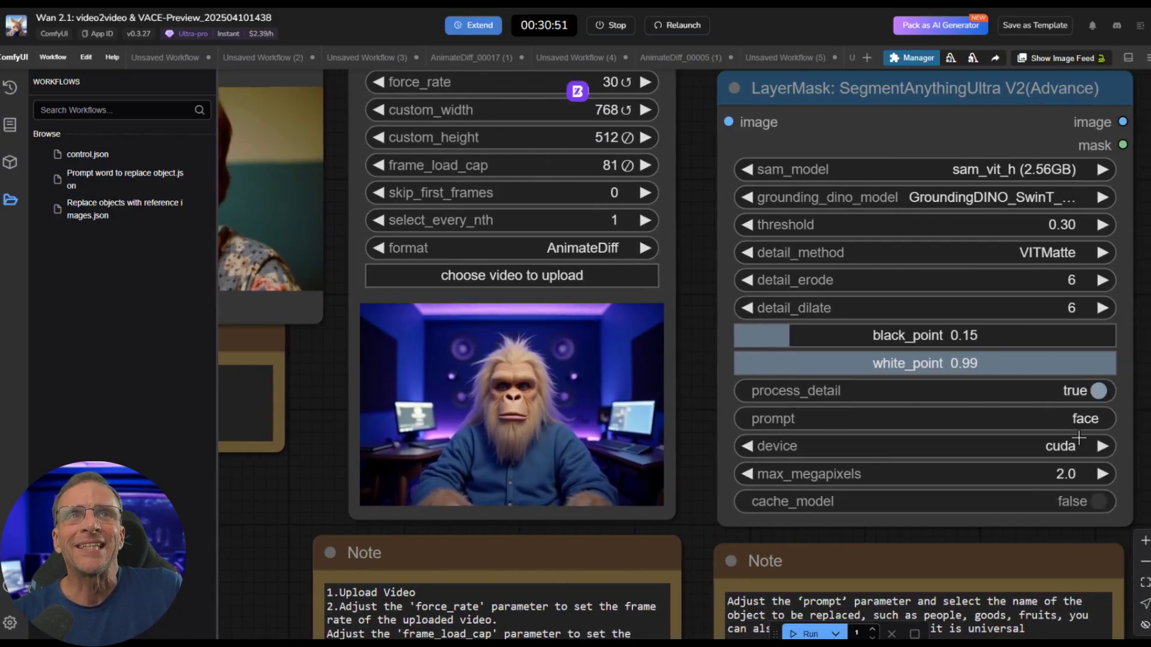